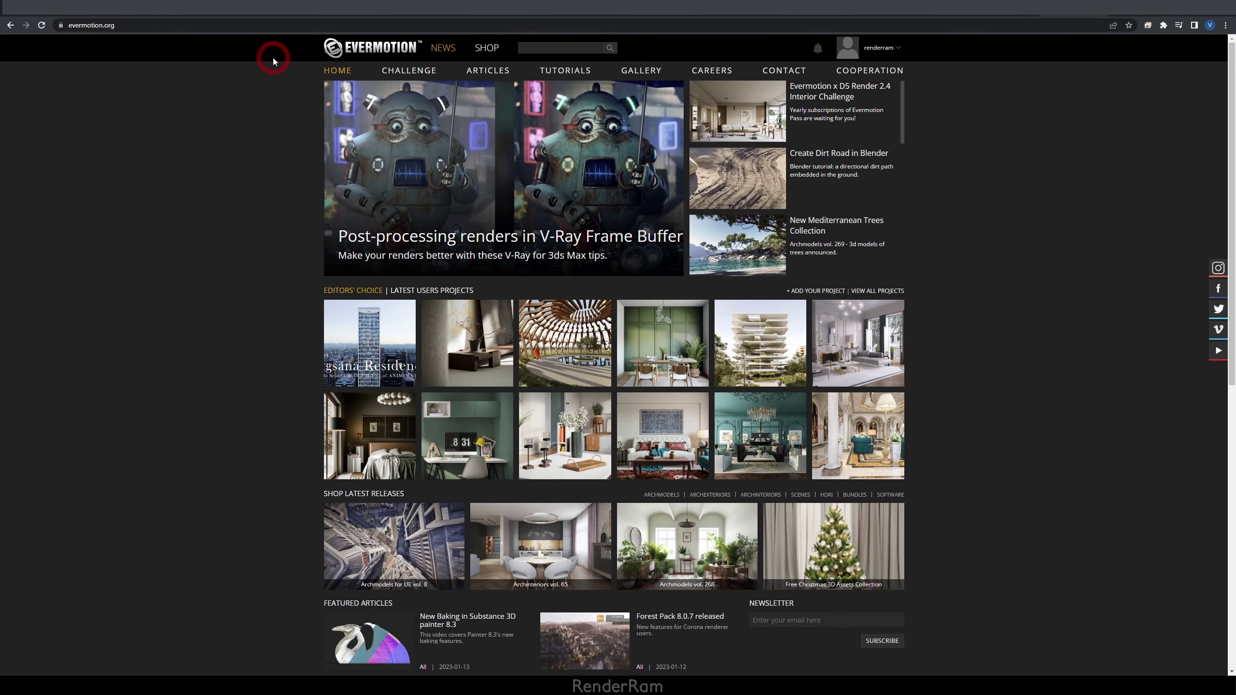
Filter the Evermotion shop's Archinteriors collections by the Corona *.Max renderer and open the Archinteriors vol. 58 for Corona kitchen collection
{"action": "left_click", "coordinate": [488, 49]}
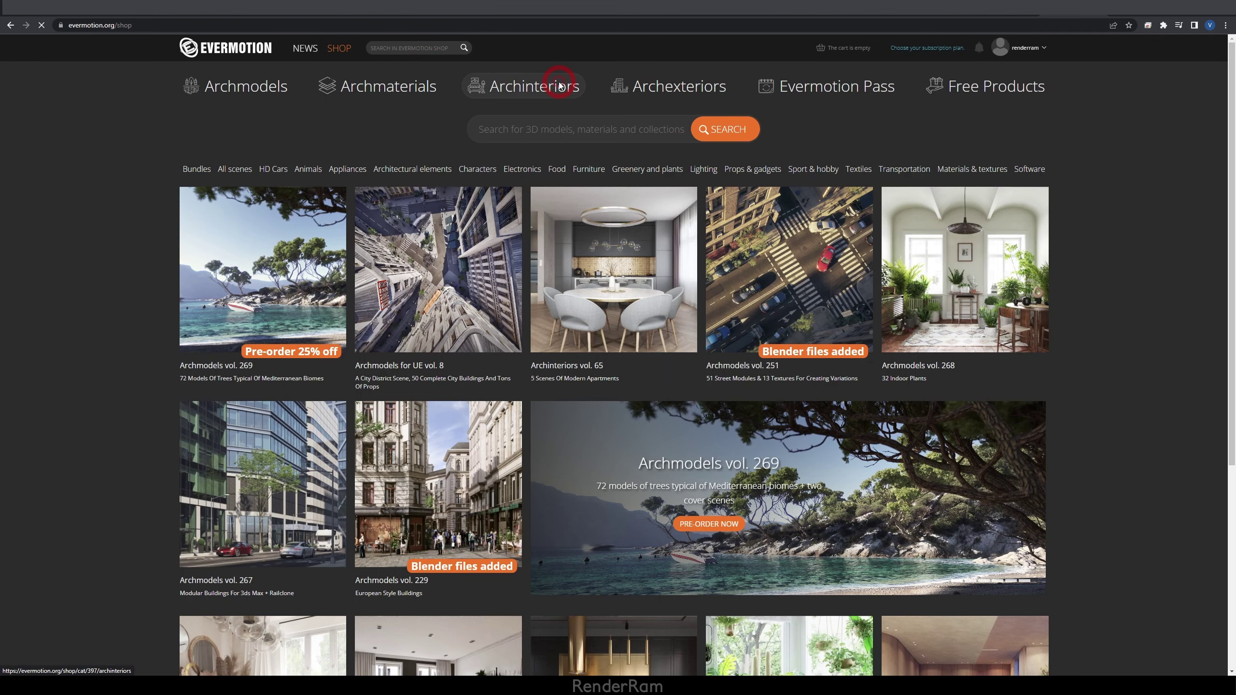
{"action": "left_click", "coordinate": [552, 85]}
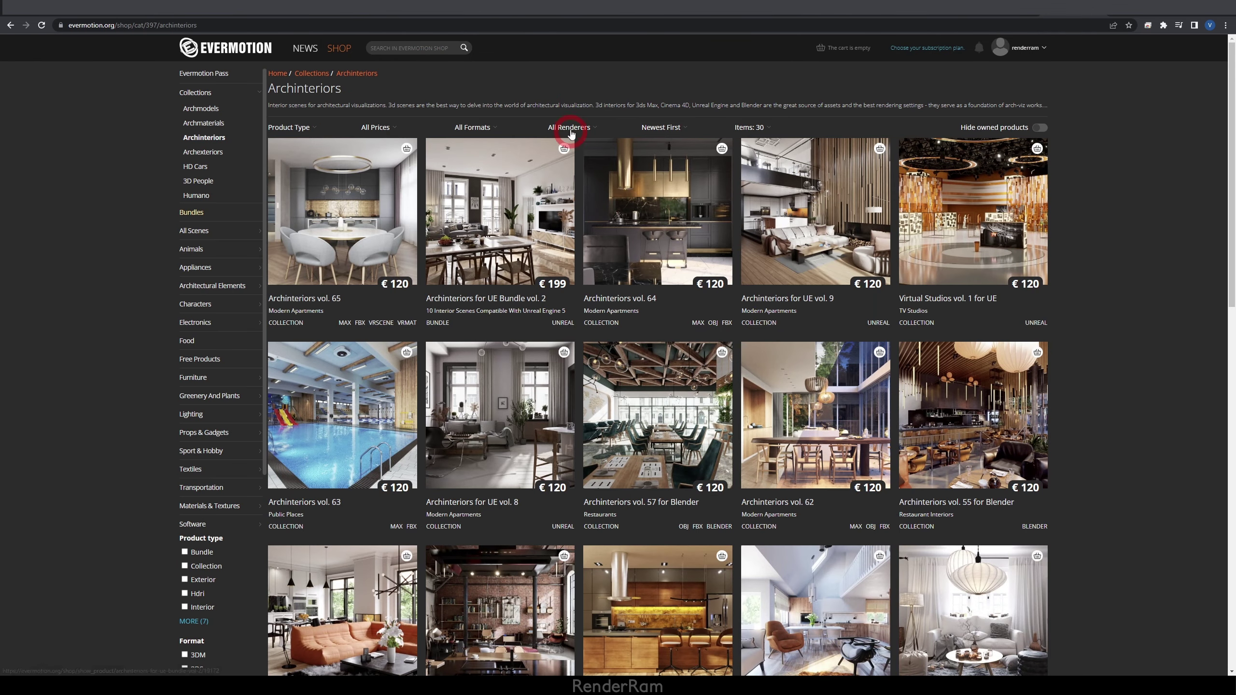
{"action": "left_click", "coordinate": [575, 126]}
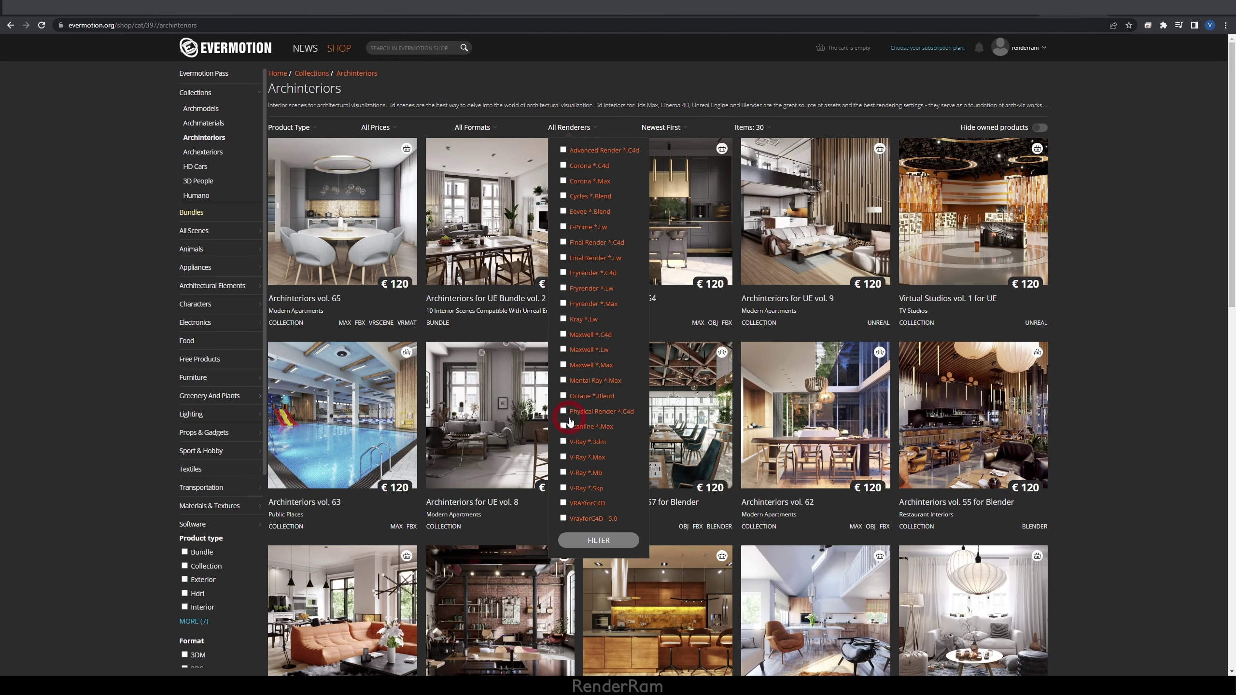
{"action": "left_click", "coordinate": [563, 181]}
{"action": "left_click", "coordinate": [599, 540]}
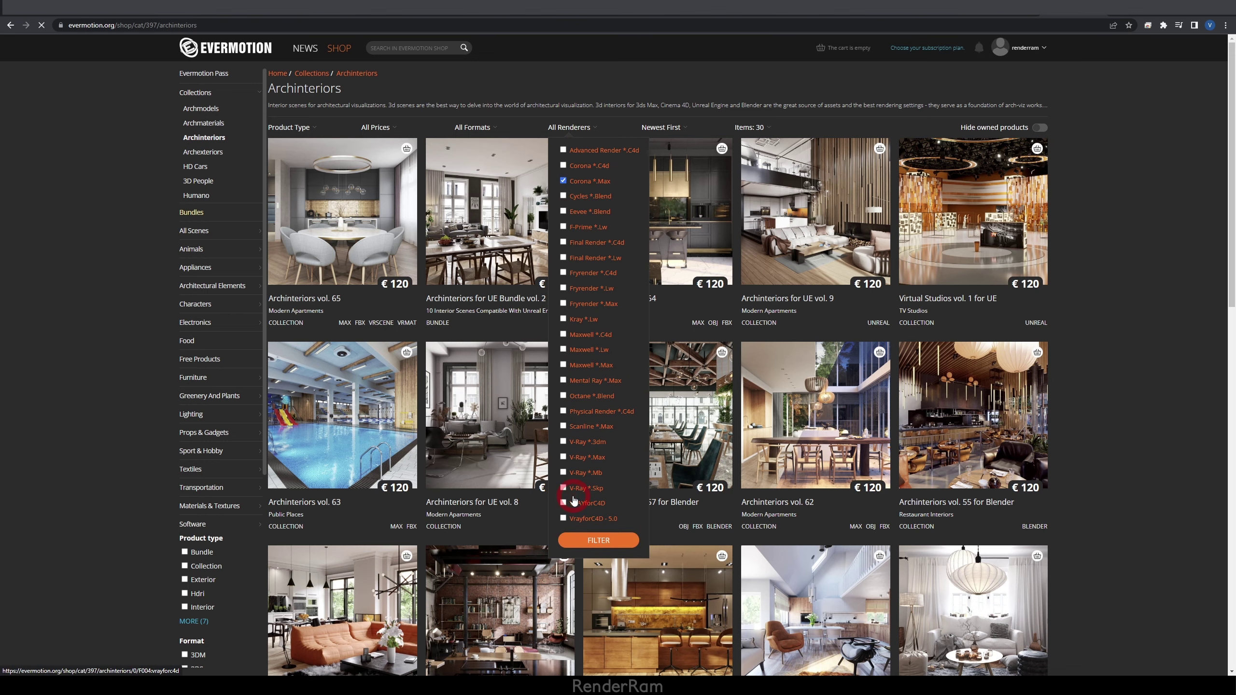
{"action": "left_click", "coordinate": [366, 211]}
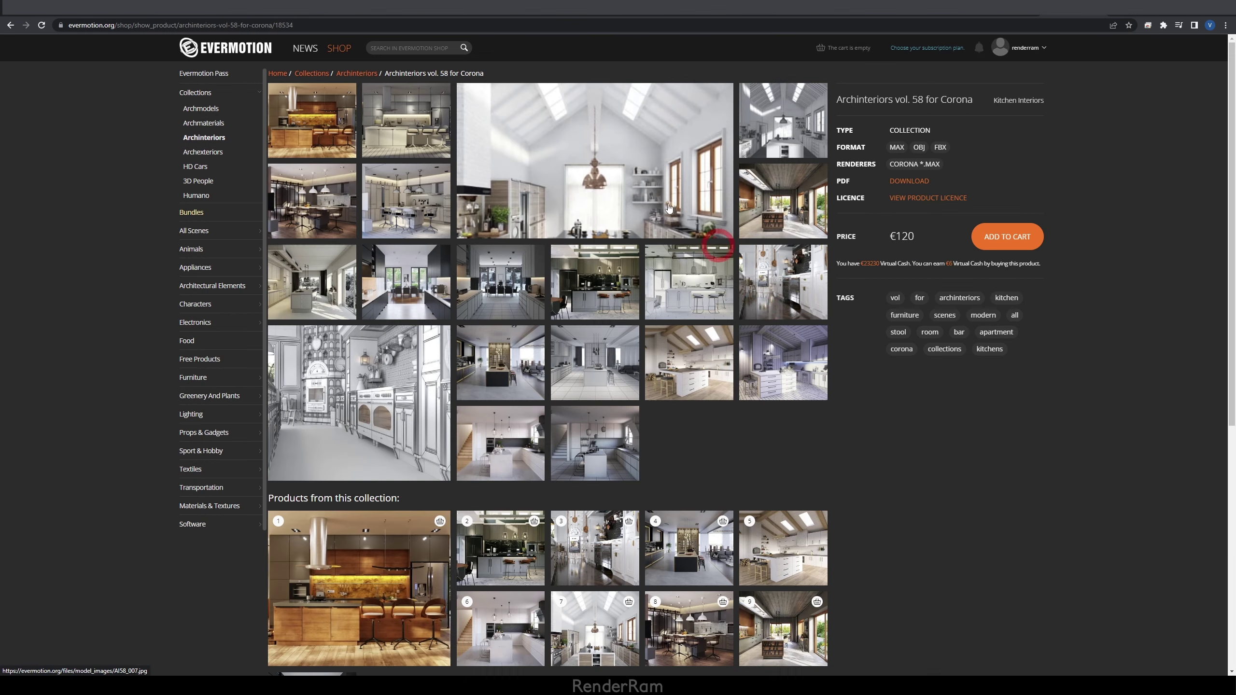
{"action": "left_click", "coordinate": [695, 373]}
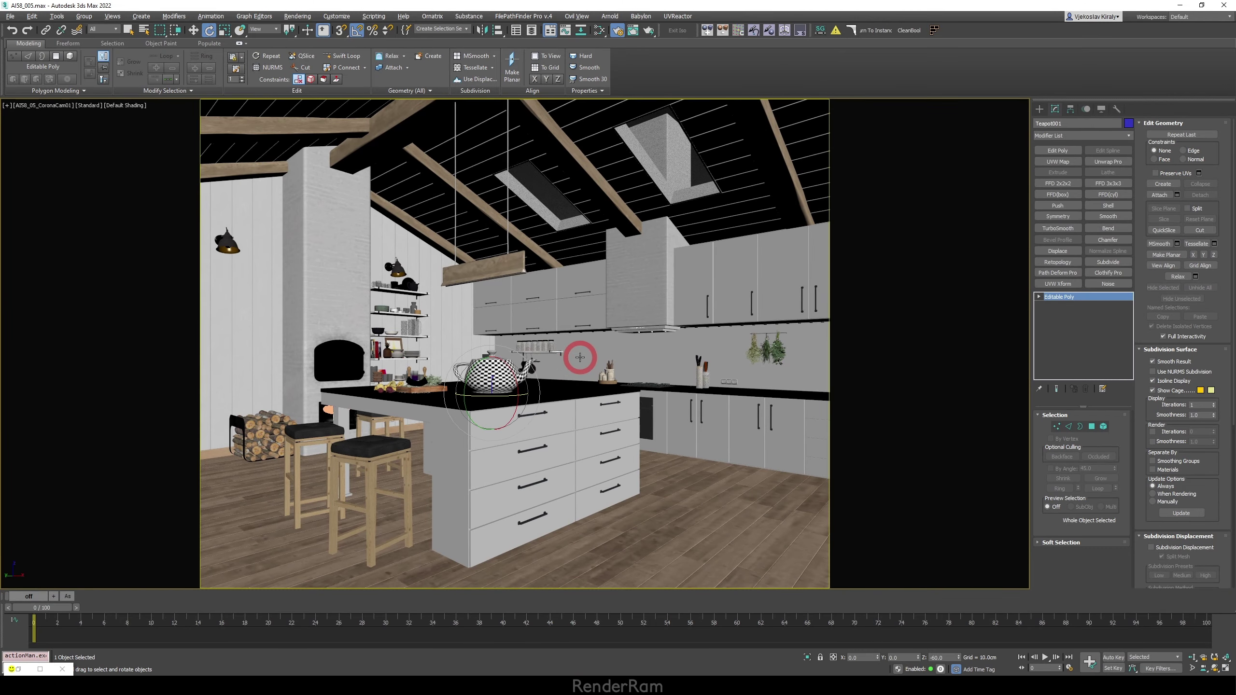
Switch to a maximized perspective view of the checkered teapot and activate the UV Tweak tool
{"action": "key", "text": "alt+w"}
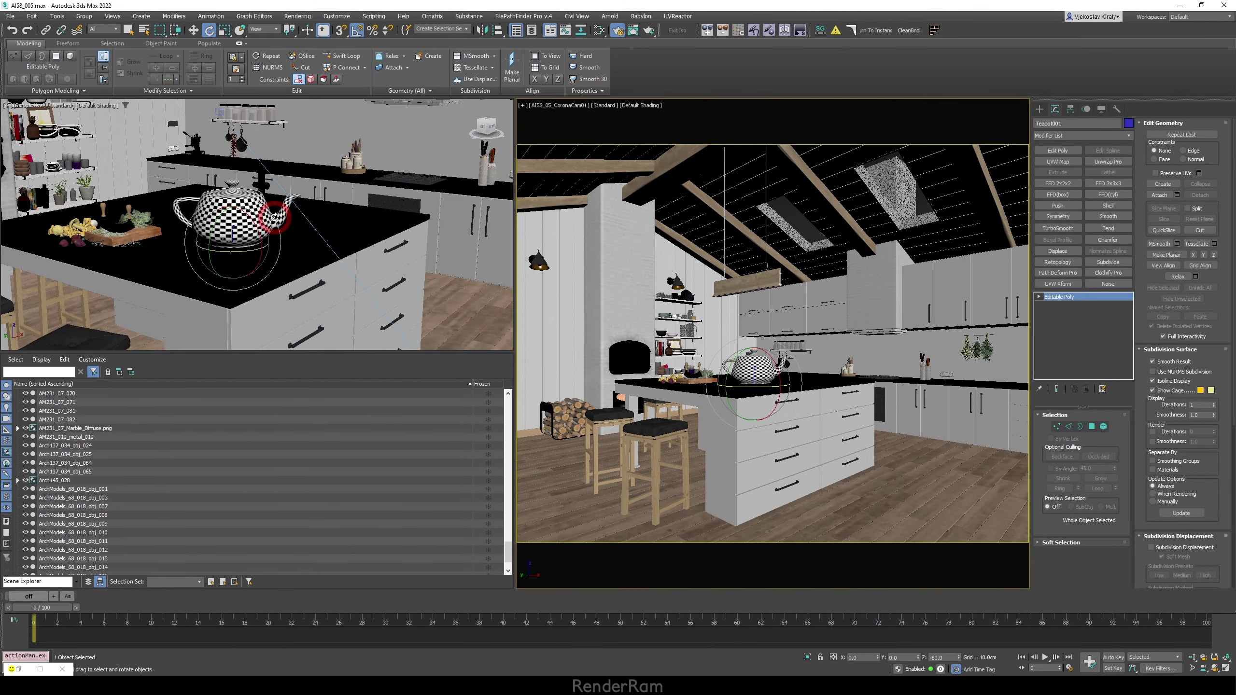
{"action": "key", "text": "alt+w"}
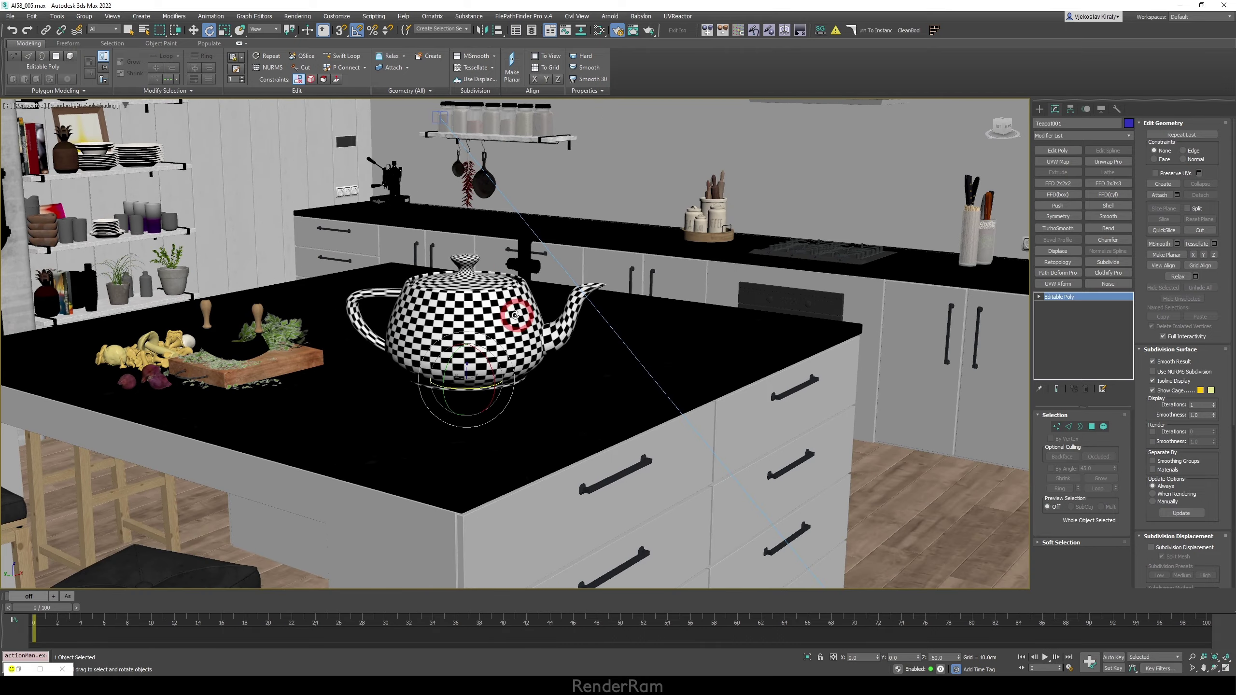
{"action": "mouse_move", "coordinate": [492, 312]}
{"action": "middle_mouse_down", "text": "alt"}
{"action": "mouse_move", "coordinate": [463, 314]}
{"action": "mouse_move", "coordinate": [502, 320]}
{"action": "mouse_move", "coordinate": [480, 243]}
{"action": "mouse_move", "coordinate": [485, 323]}
{"action": "middle_mouse_up", "text": "alt"}
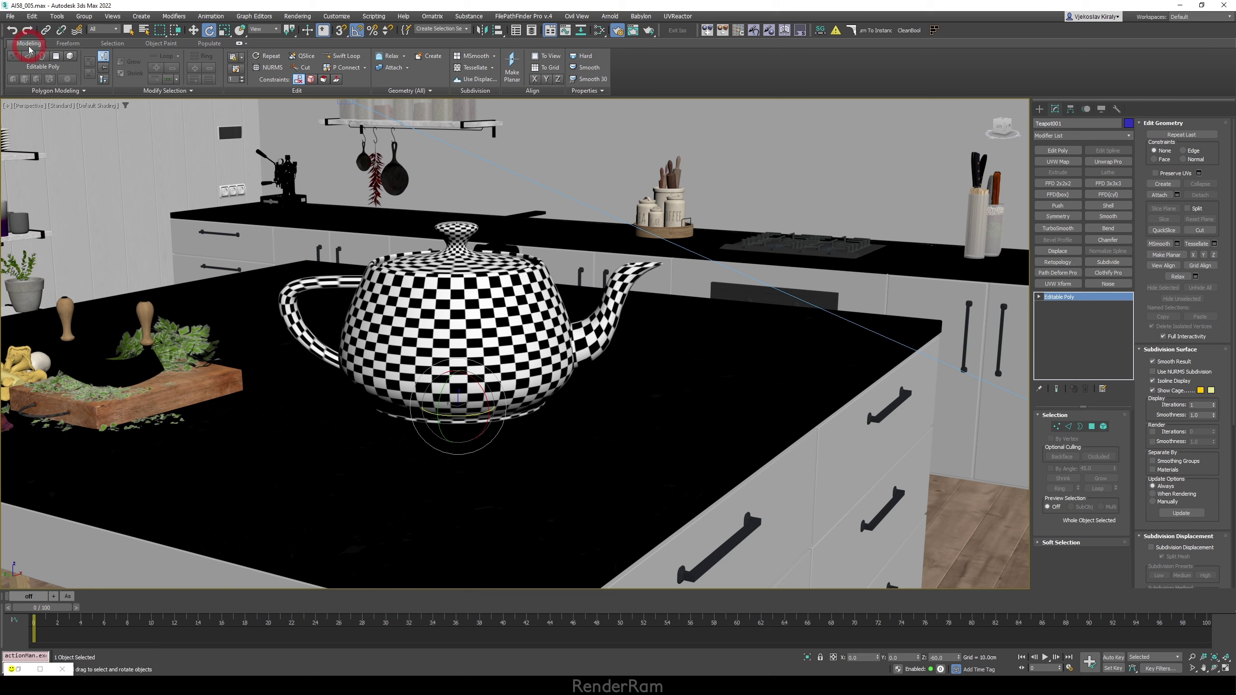
{"action": "left_click", "coordinate": [237, 72]}
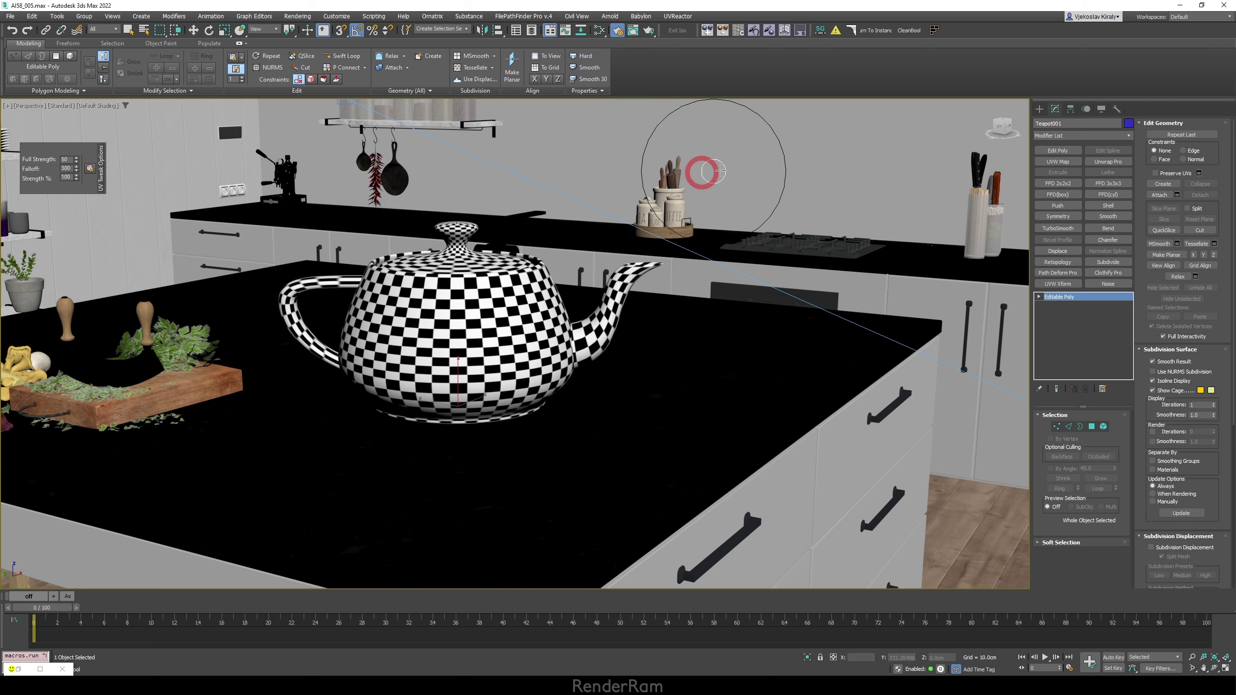
{"action": "middle_click_drag", "start_coordinate": [414, 235], "coordinate": [446, 337], "text": "alt"}
{"action": "scroll", "coordinate": [450, 332], "scroll_direction": "up", "scroll_amount": 3}
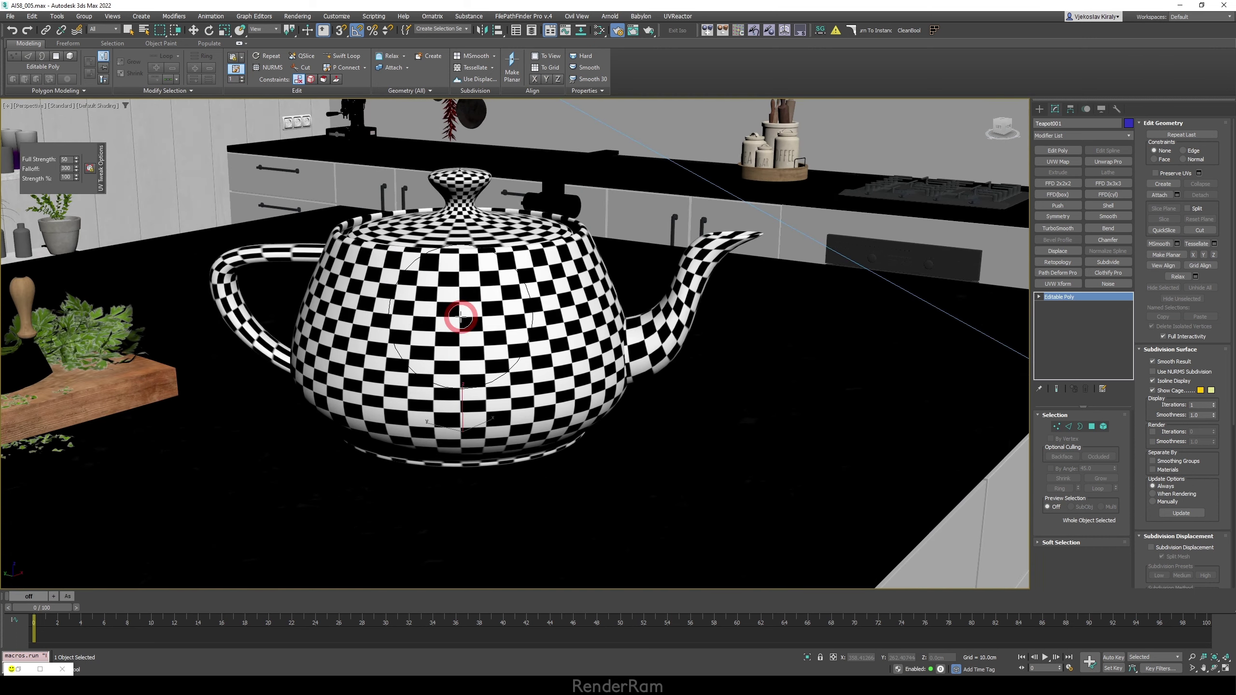
{"action": "scroll", "coordinate": [449, 322], "scroll_direction": "down", "scroll_amount": 3}
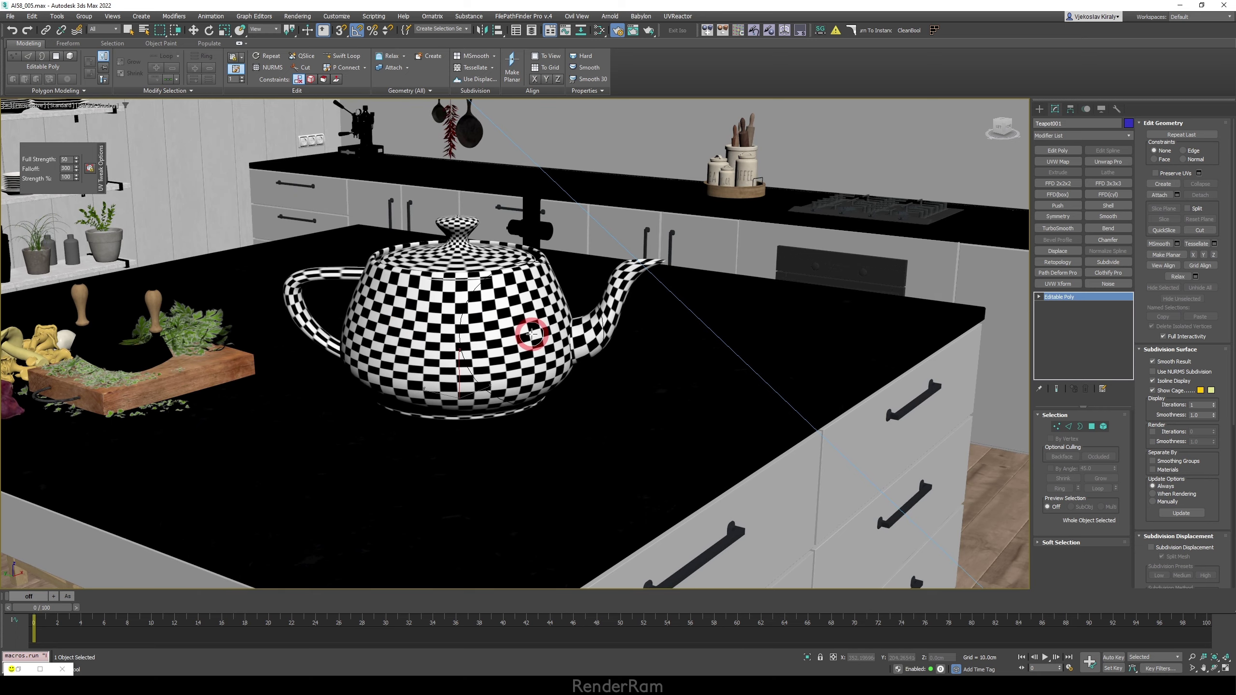
{"action": "middle_click_drag", "start_coordinate": [477, 345], "coordinate": [470, 352], "text": "alt"}
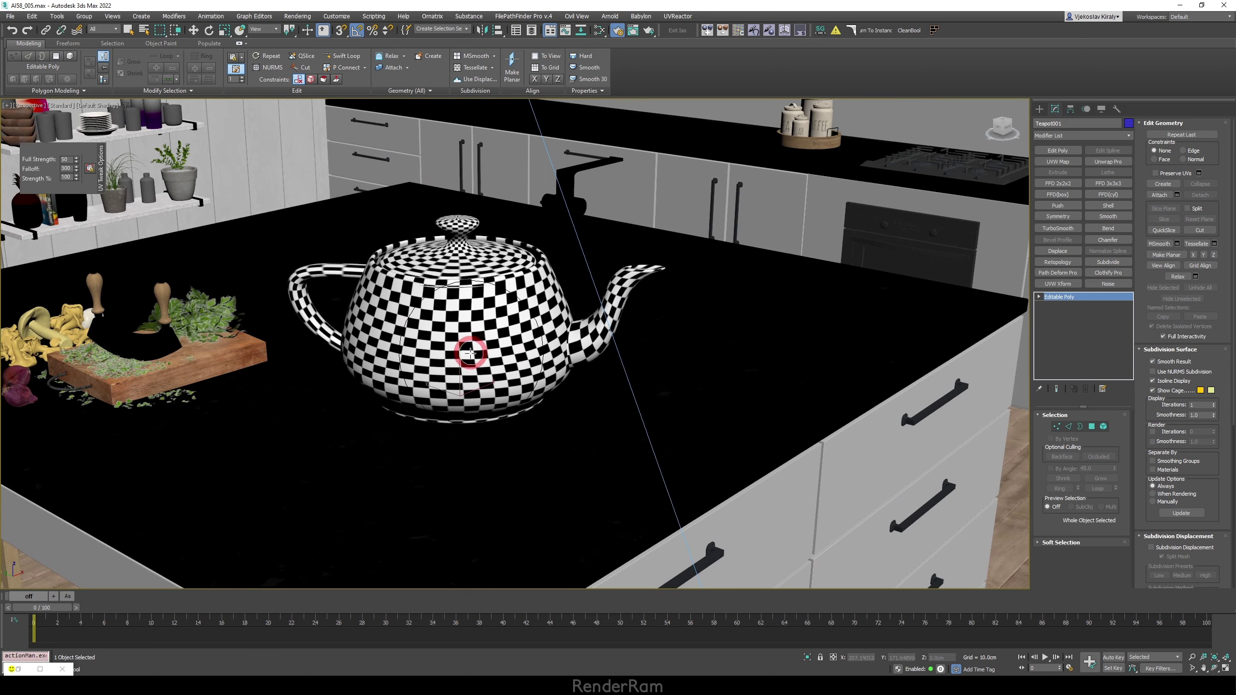
Turn on edged faces and examine the checker mapping on the teapot's body and lid
{"action": "key", "text": "F4"}
{"action": "scroll", "coordinate": [461, 354], "scroll_direction": "up", "scroll_amount": 3}
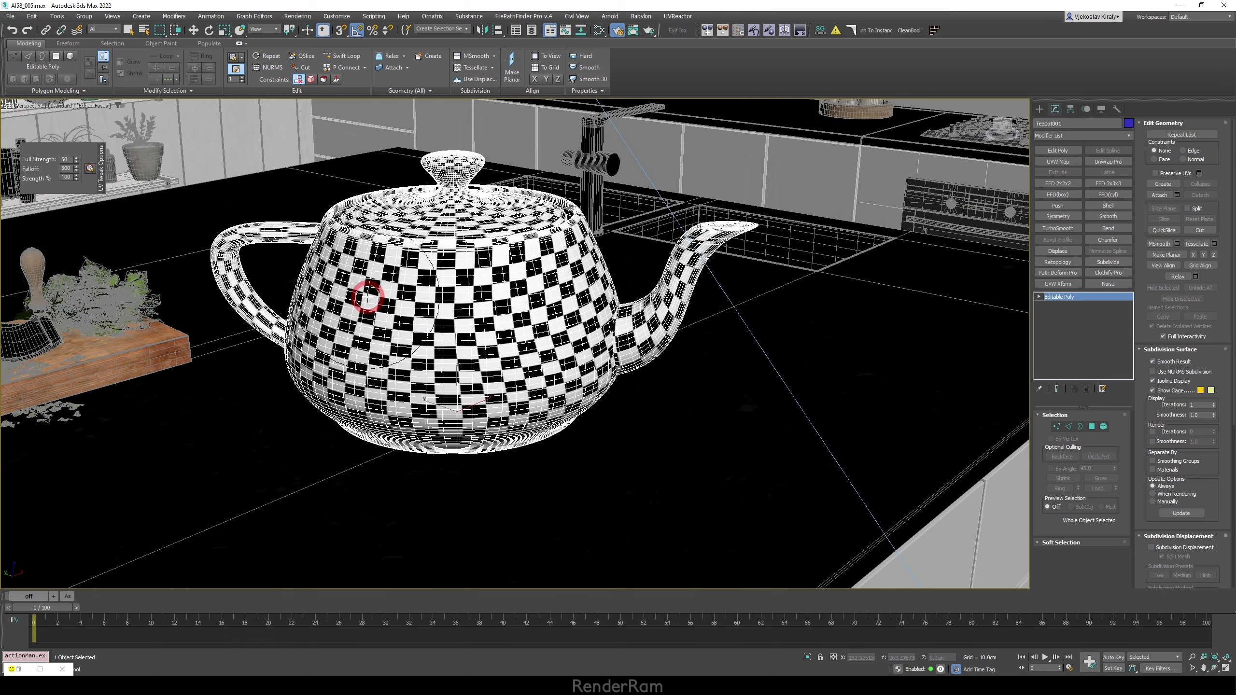
{"action": "middle_click_drag", "start_coordinate": [480, 360], "coordinate": [489, 348], "text": "alt"}
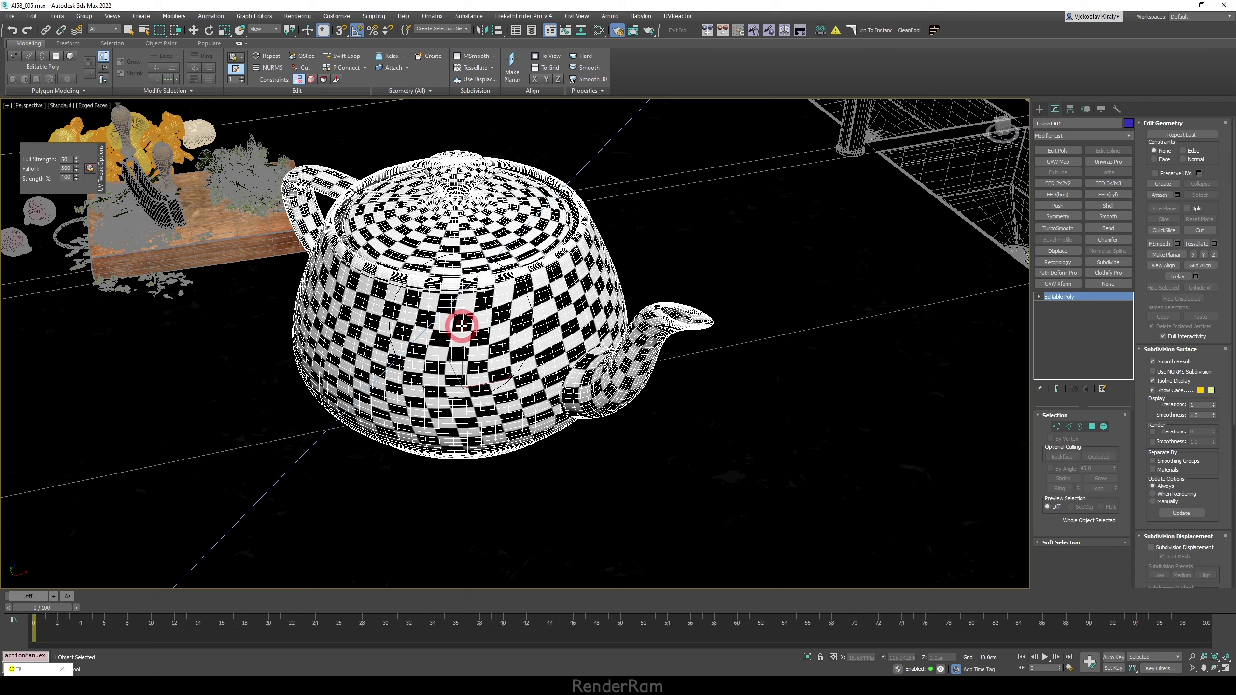
{"action": "middle_click_drag", "start_coordinate": [398, 317], "coordinate": [421, 377], "text": "alt"}
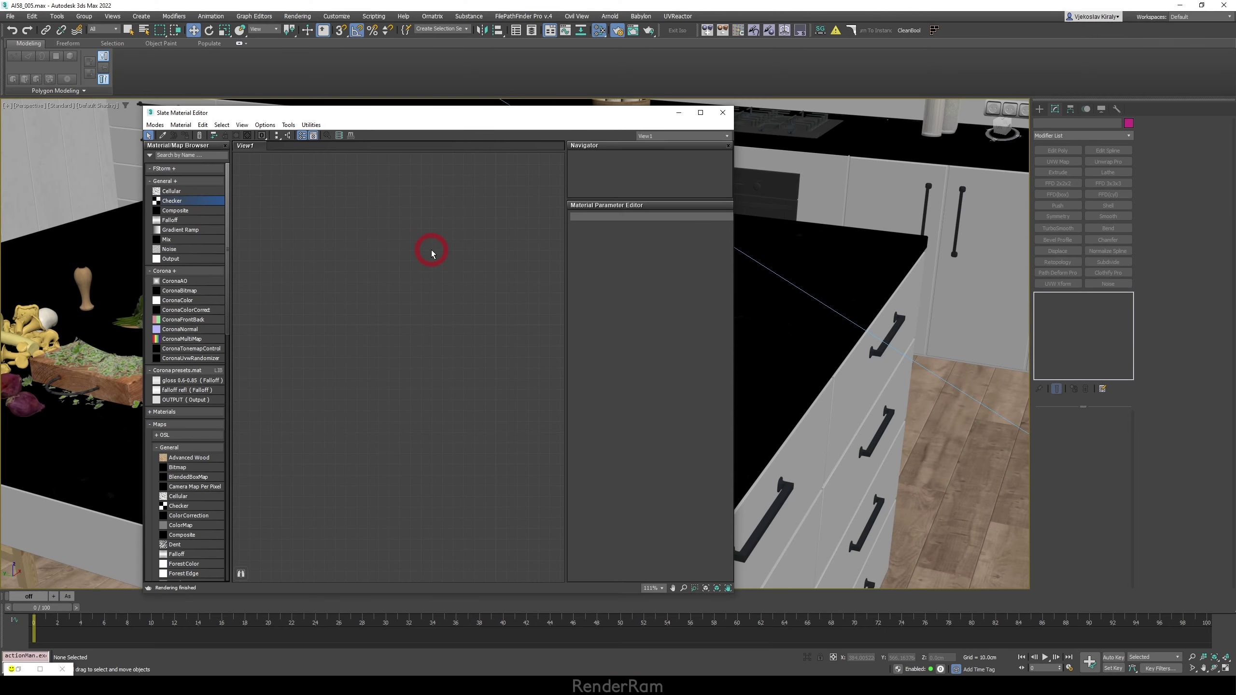
Create a Multi/Sub-Object material in the Slate Material Editor and open its number of sub-materials for editing
{"action": "right_click", "coordinate": [335, 272]}
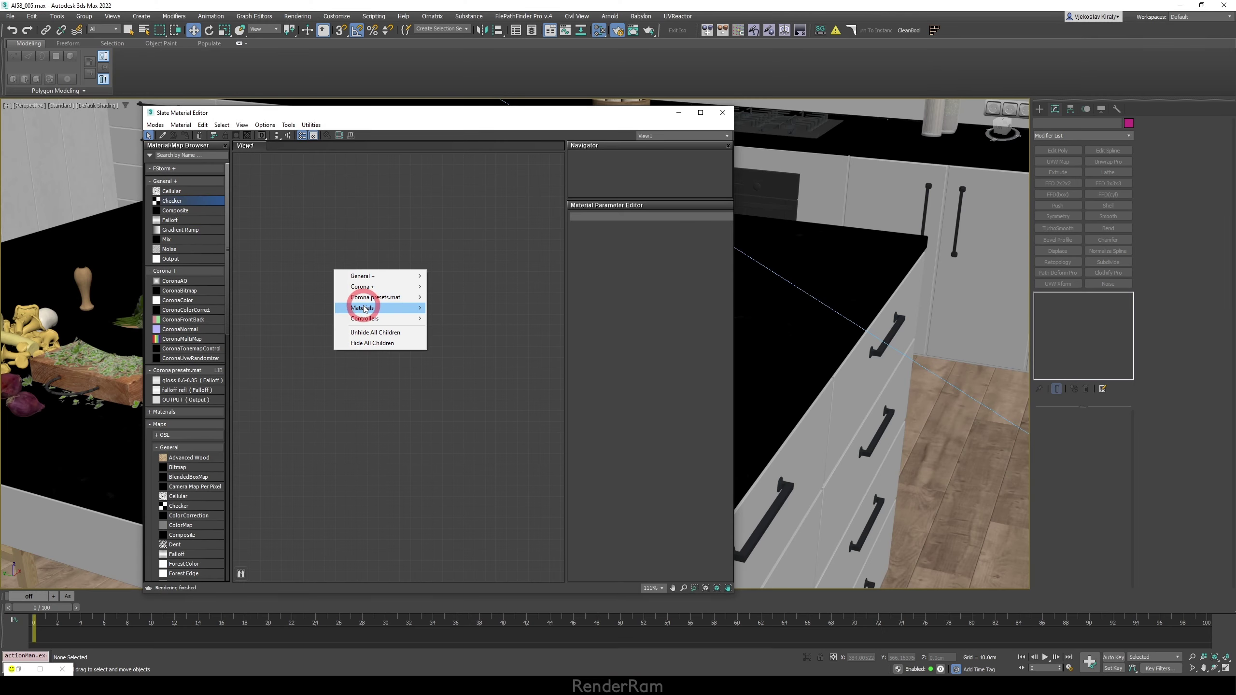
{"action": "mouse_move", "coordinate": [384, 308]}
{"action": "left_click", "coordinate": [519, 346]}
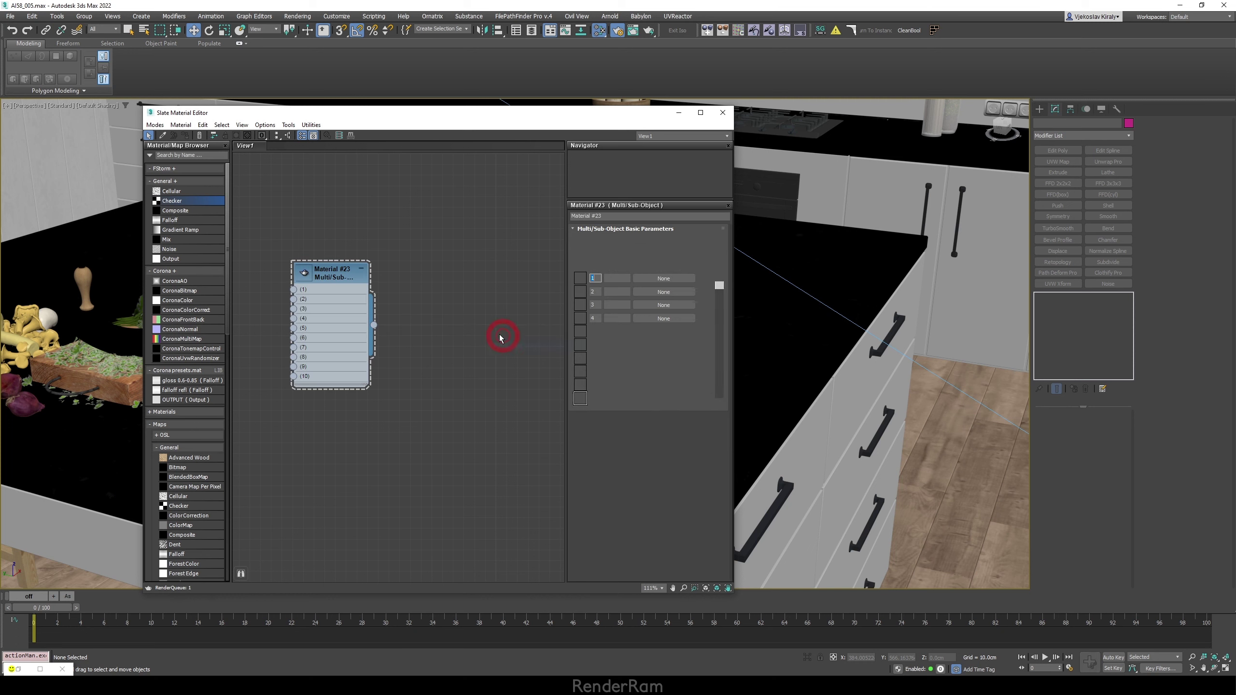
{"action": "left_click_drag", "start_coordinate": [330, 269], "coordinate": [431, 302]}
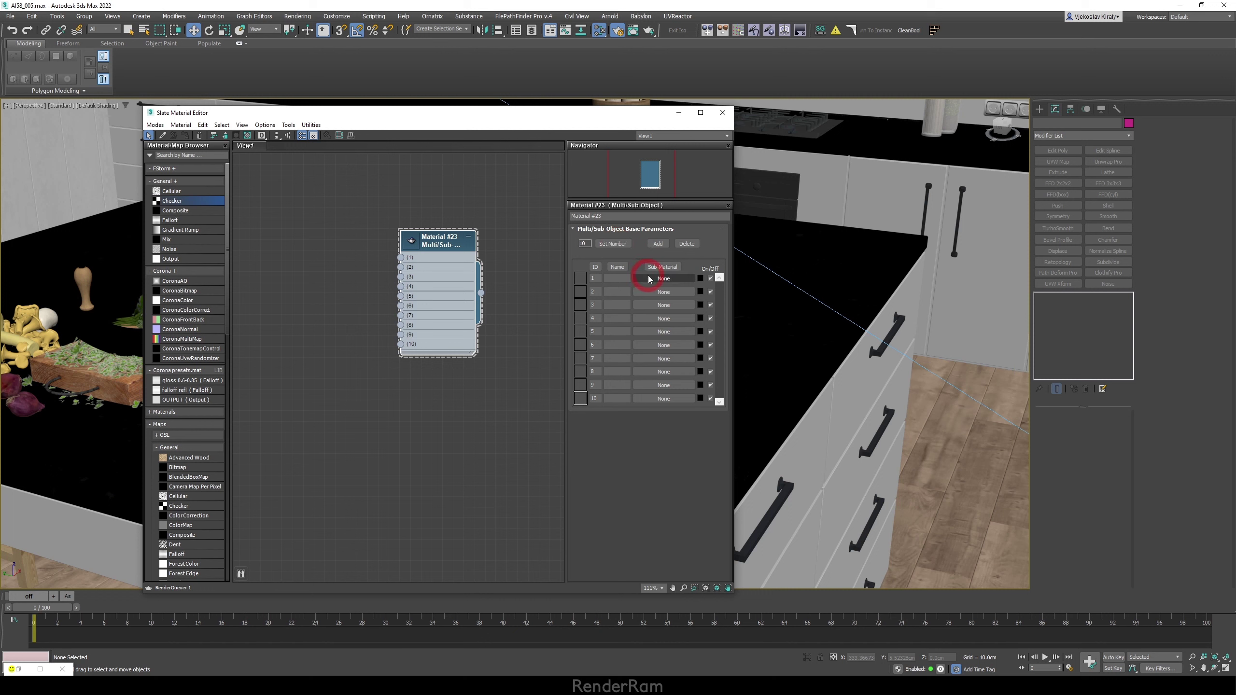
{"action": "left_click", "coordinate": [612, 244]}
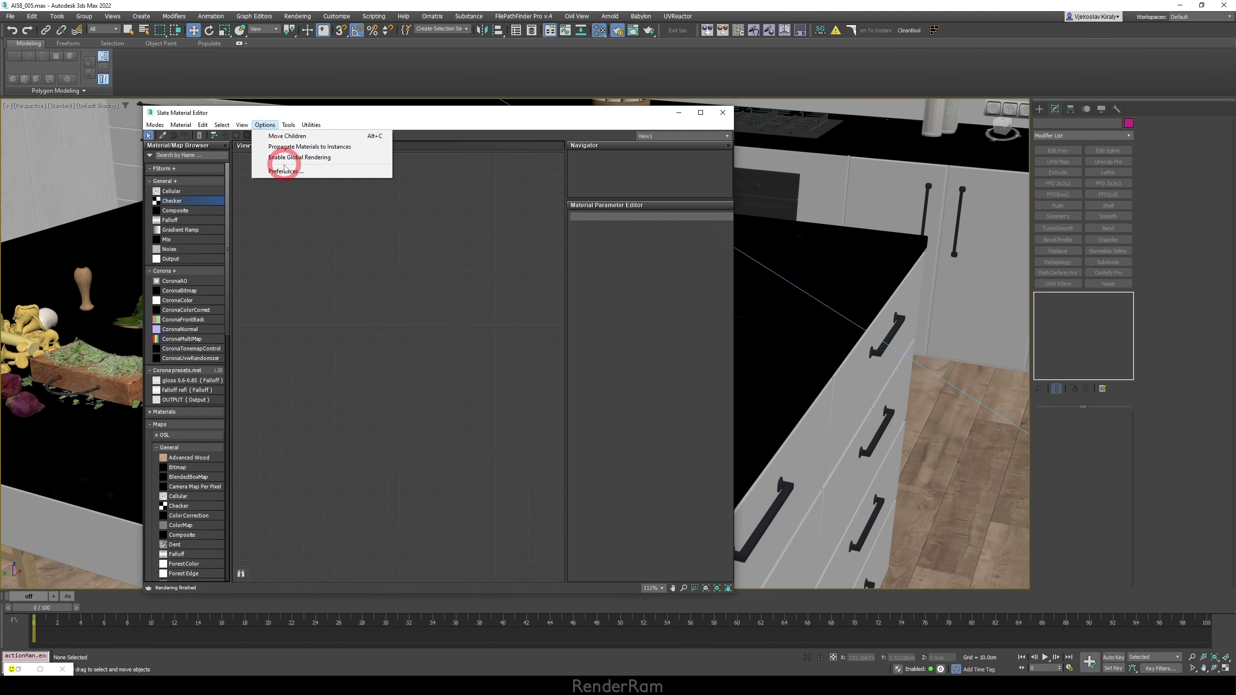
Set the default number of sub-materials in the Slate Material Editor preferences and create a new Multi/Sub-Object material
{"action": "left_click", "coordinate": [285, 170]}
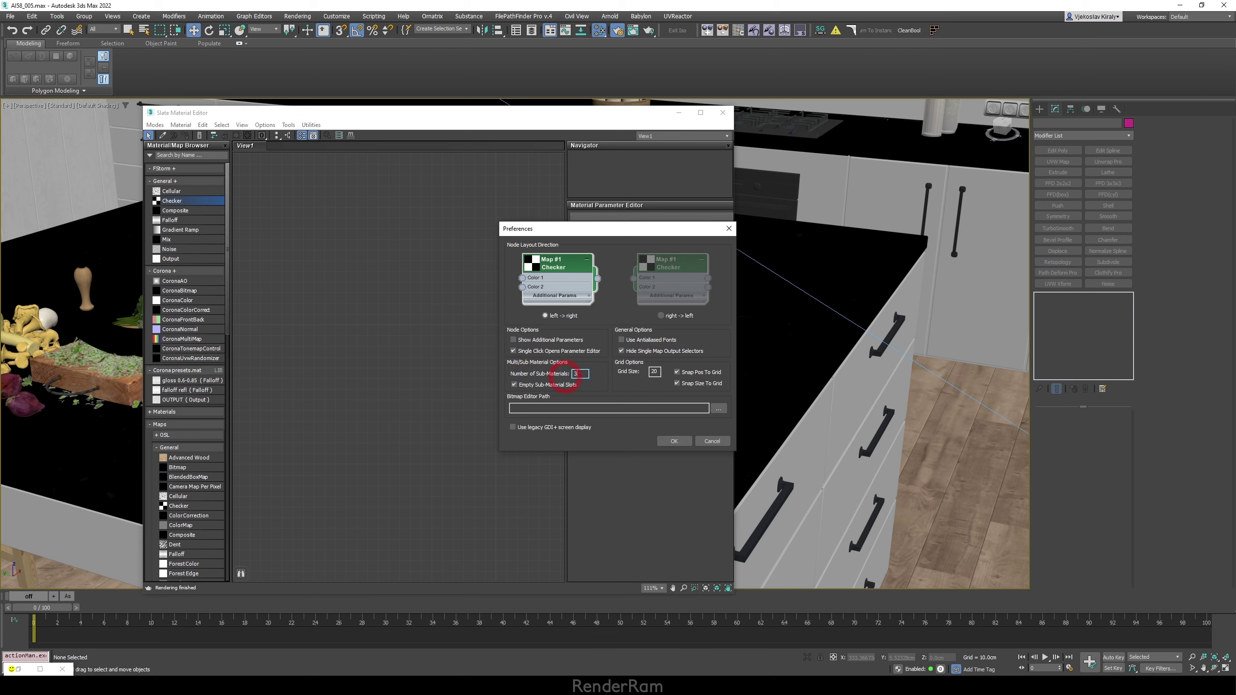
{"action": "left_click", "coordinate": [668, 436]}
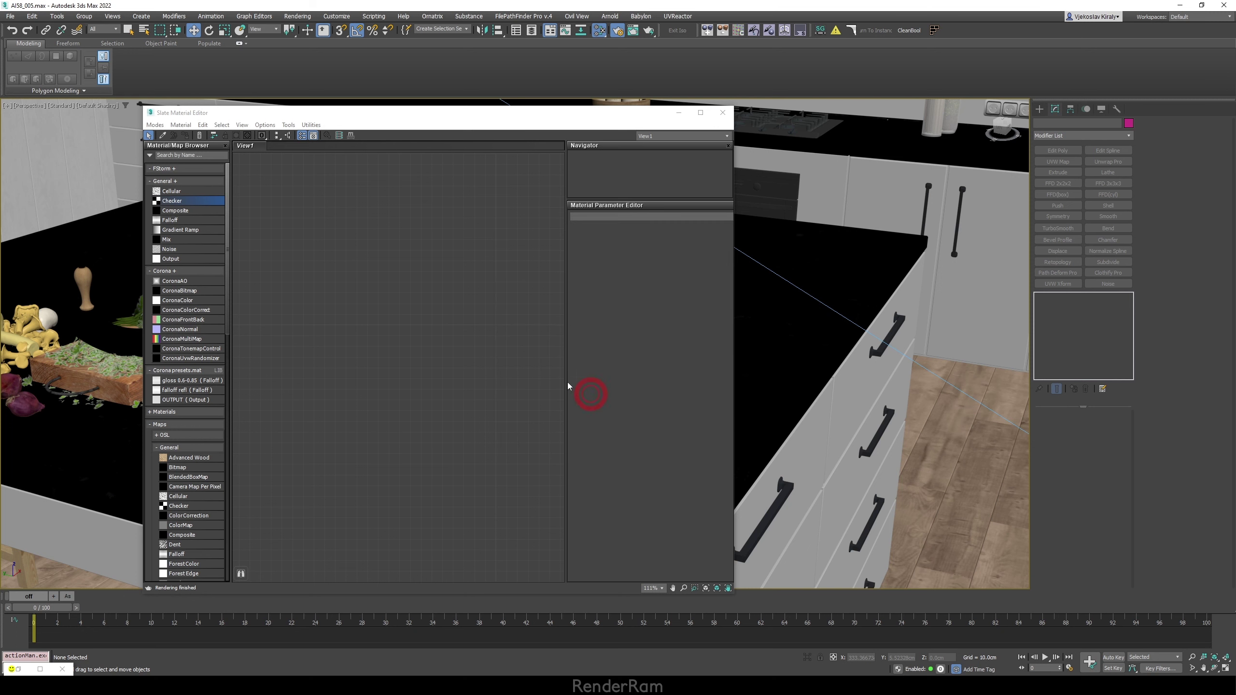
{"action": "right_click", "coordinate": [356, 285]}
{"action": "mouse_move", "coordinate": [438, 325]}
{"action": "mouse_move", "coordinate": [483, 326]}
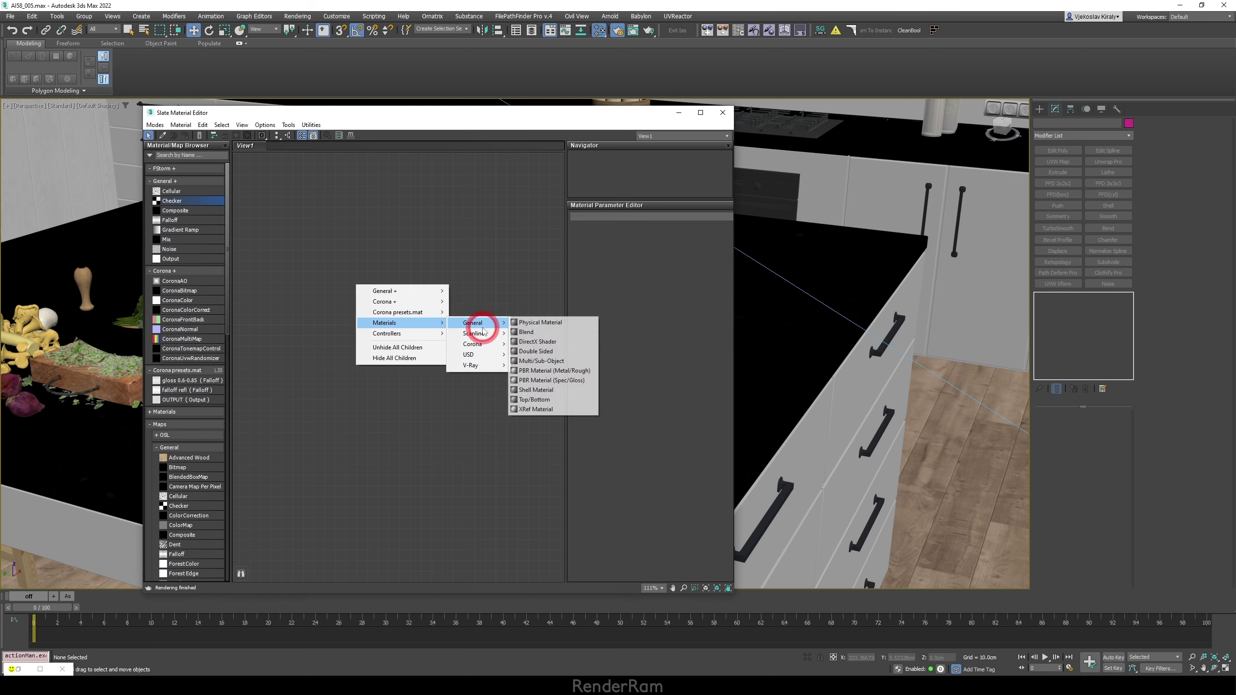
{"action": "left_click", "coordinate": [538, 362]}
{"action": "left_click_drag", "start_coordinate": [351, 295], "coordinate": [408, 312]}
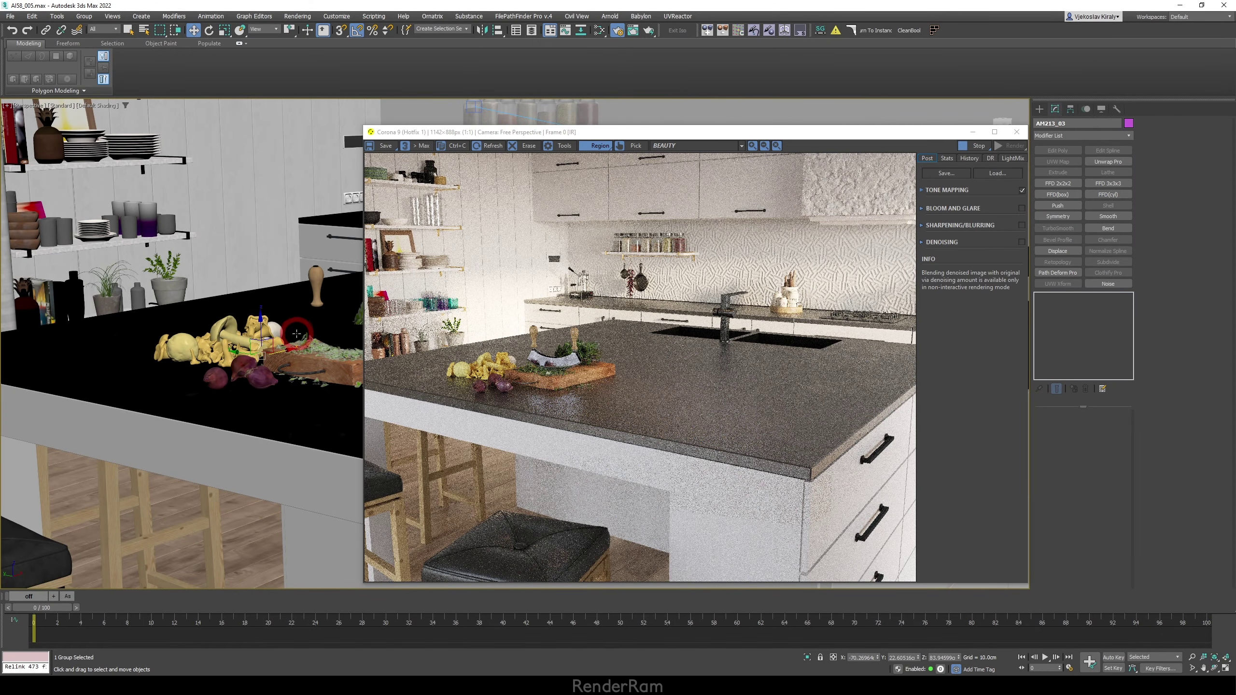
Draw a render region over the island countertop in the Corona frame buffer and enlarge its outer boundary
{"action": "middle_click_drag", "start_coordinate": [293, 324], "coordinate": [290, 336], "text": "alt"}
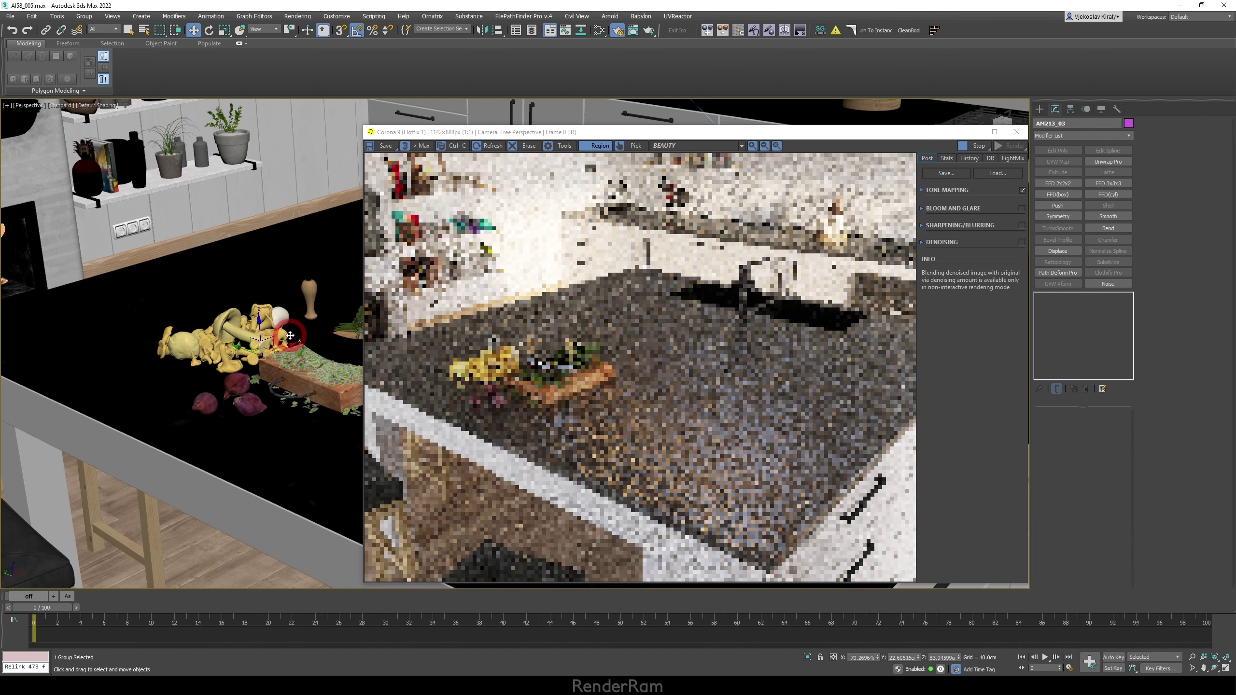
{"action": "left_click_drag", "start_coordinate": [558, 274], "coordinate": [805, 491]}
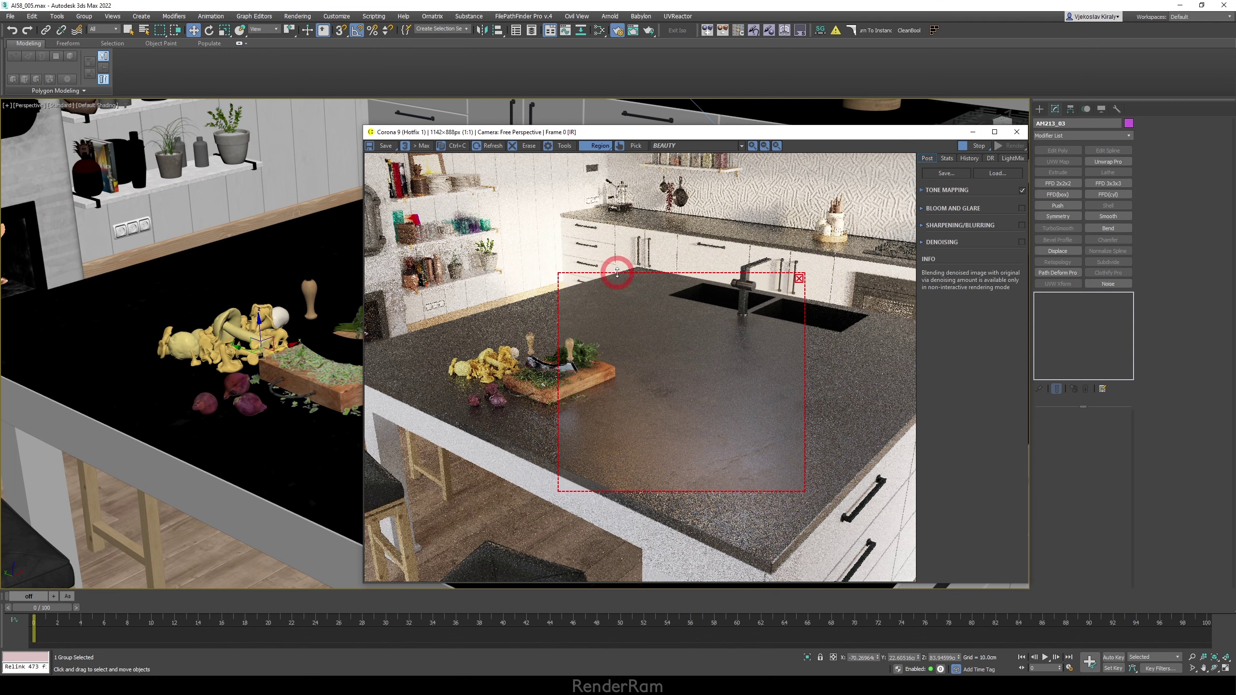
{"action": "left_click_drag", "start_coordinate": [618, 252], "coordinate": [621, 224]}
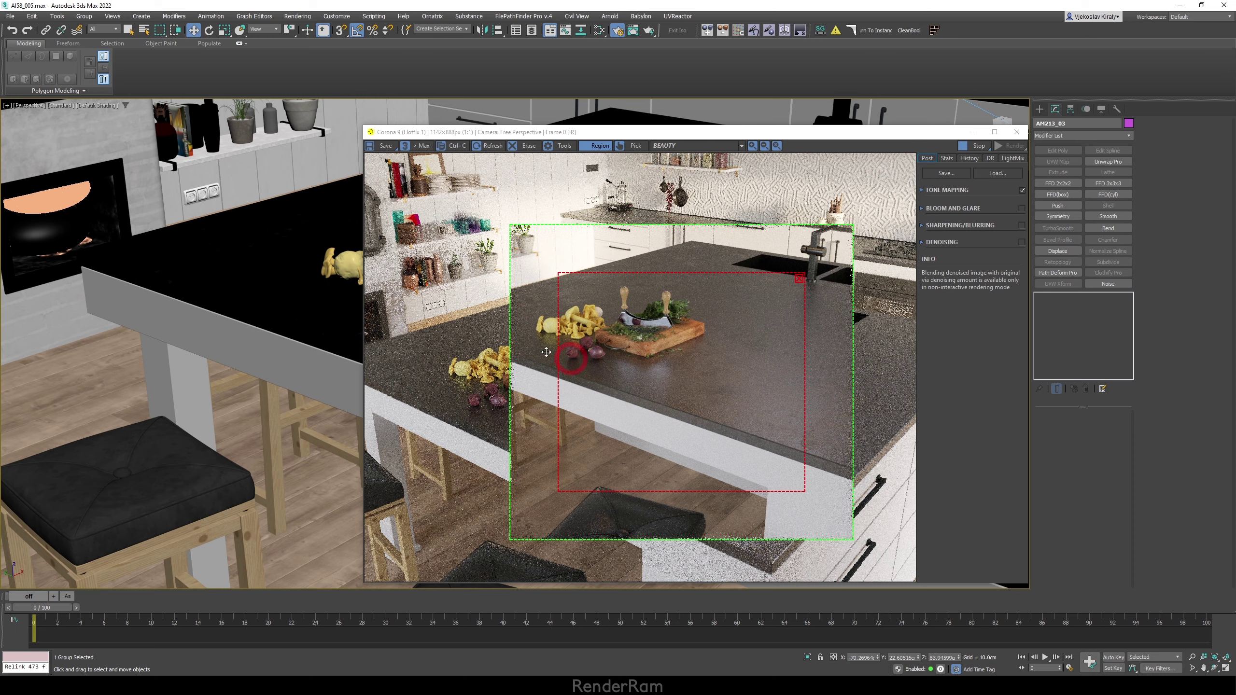
{"action": "middle_click_drag", "start_coordinate": [346, 364], "coordinate": [322, 343], "text": "alt"}
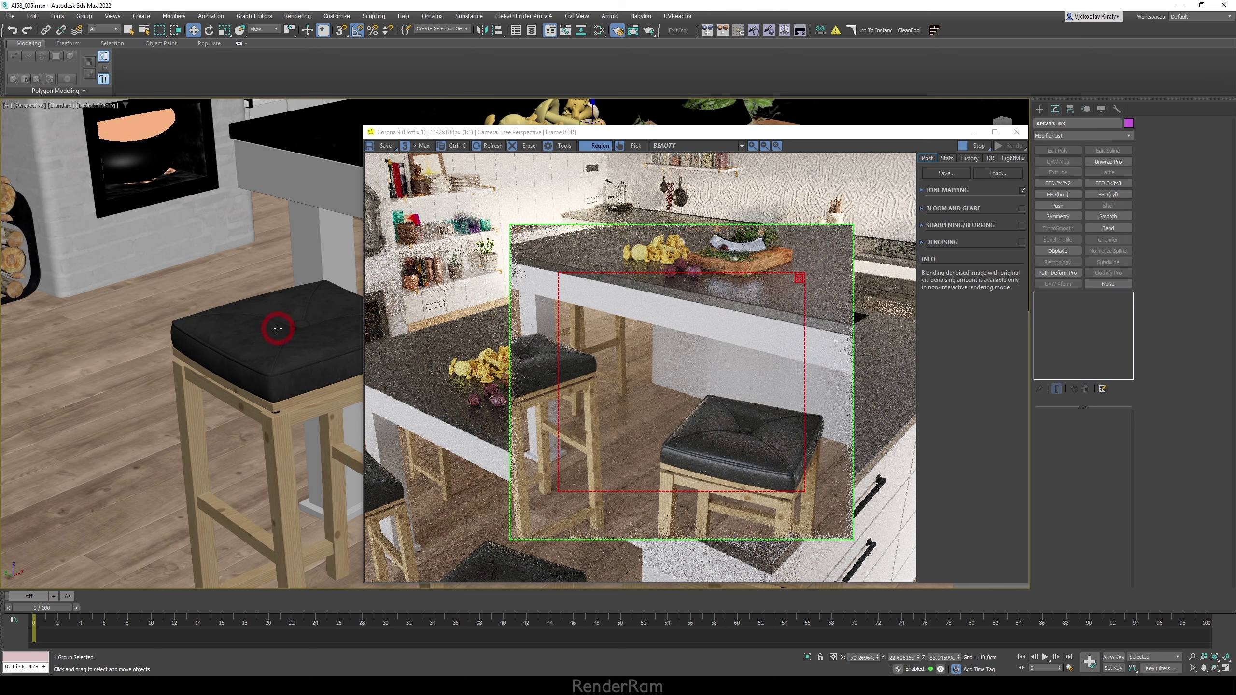
{"action": "middle_click_drag", "start_coordinate": [277, 329], "coordinate": [320, 331], "text": "alt"}
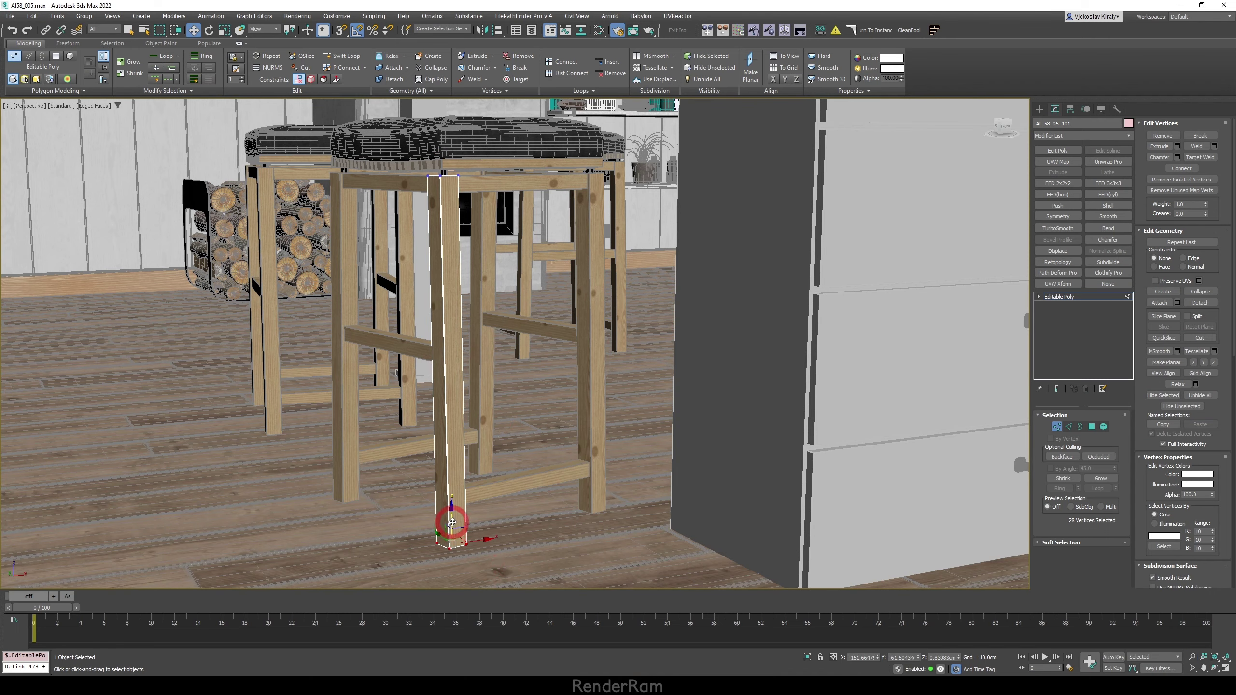
Try raising the bottom vertices of the stool's front leg, undo the move and turn on Preserve UVs
{"action": "left_click_drag", "start_coordinate": [451, 518], "coordinate": [450, 359]}
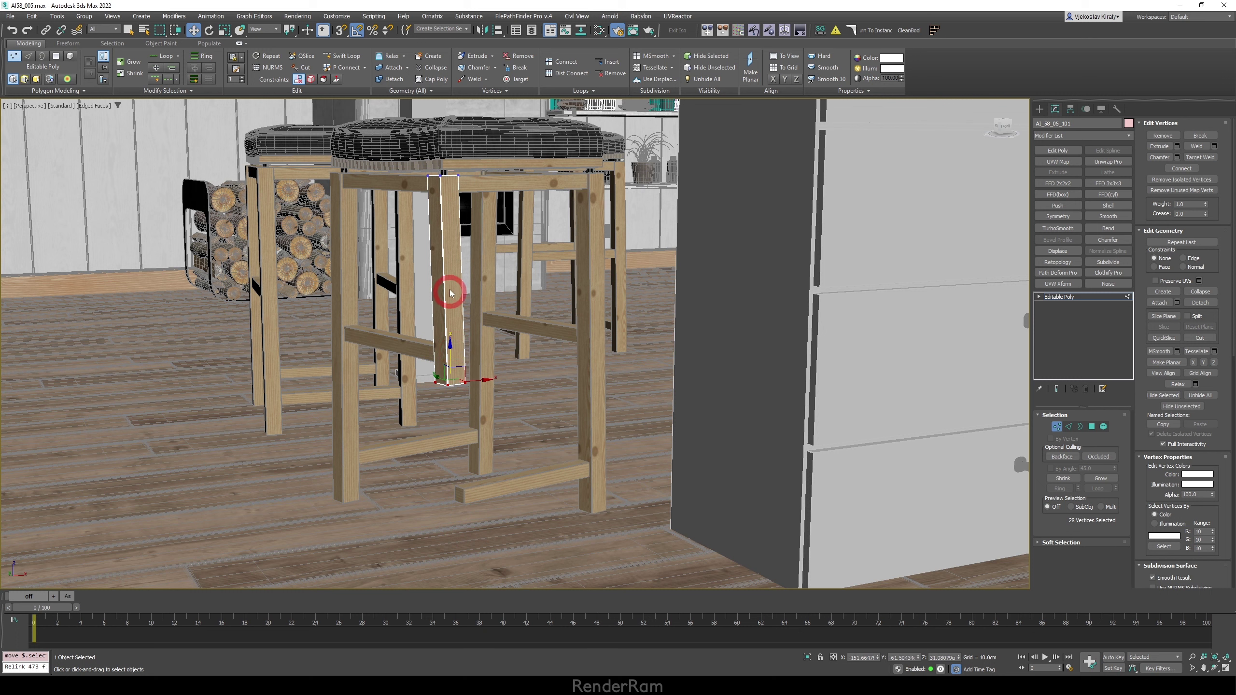
{"action": "key", "text": "ctrl+z"}
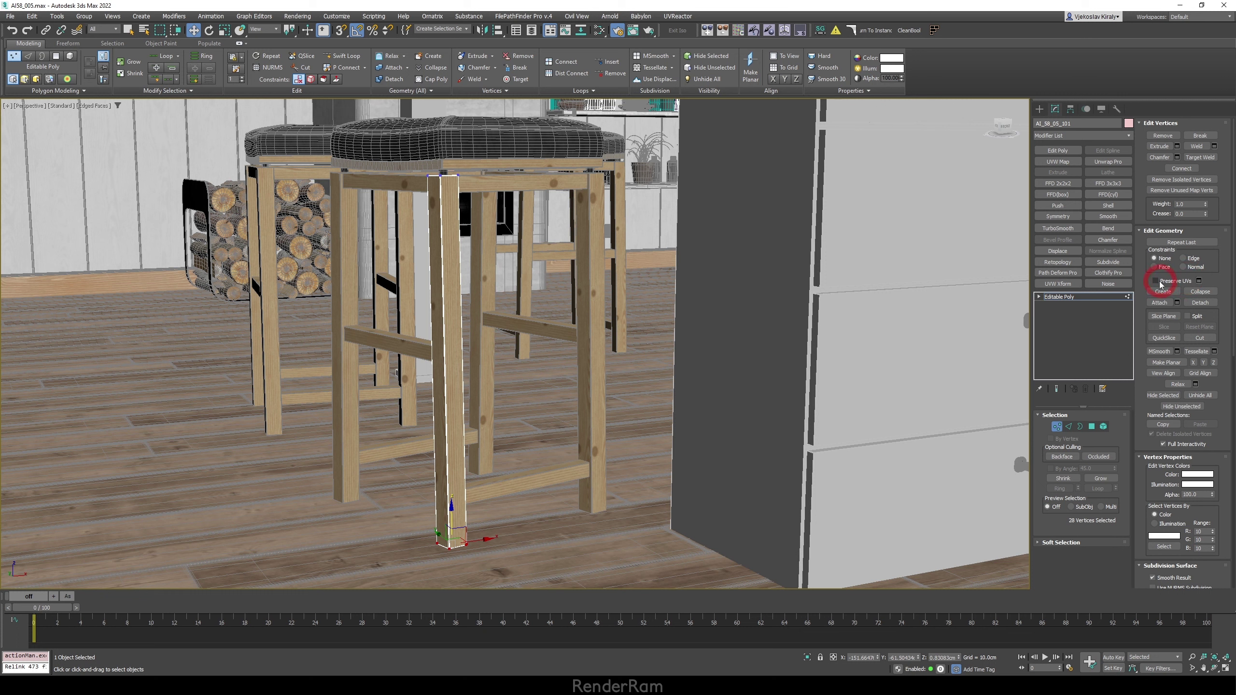
{"action": "left_click", "coordinate": [1161, 281]}
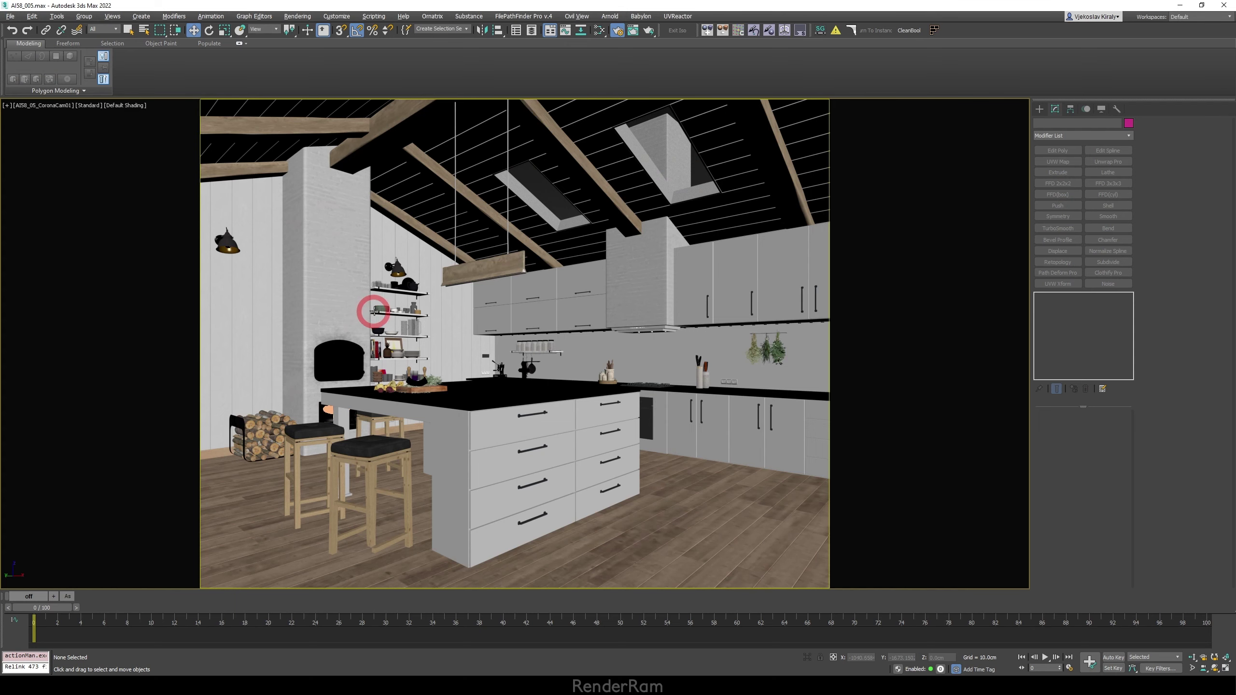
Add the Faces column to the Select From Scene object list
{"action": "key", "text": "h"}
{"action": "left_click_drag", "start_coordinate": [26, 13], "coordinate": [213, 95]}
{"action": "left_click", "coordinate": [263, 102]}
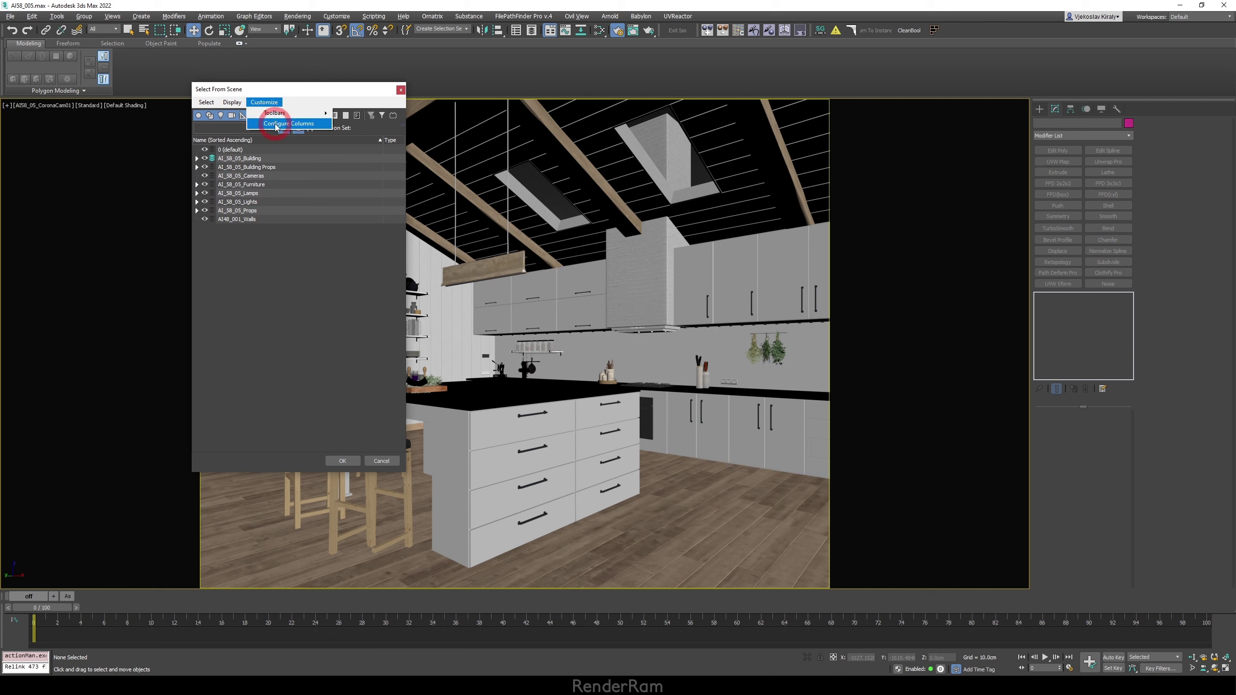
{"action": "left_click", "coordinate": [276, 128]}
{"action": "scroll", "coordinate": [345, 420], "scroll_direction": "down", "scroll_amount": 2}
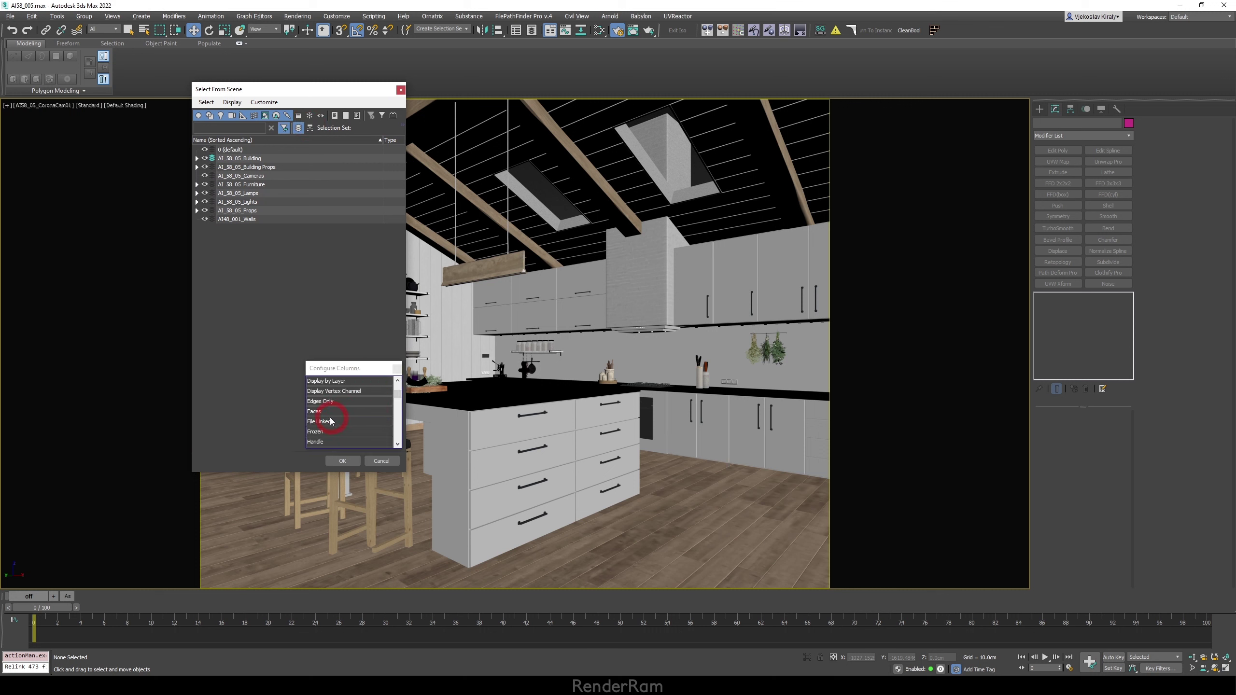
{"action": "double_click", "coordinate": [315, 412]}
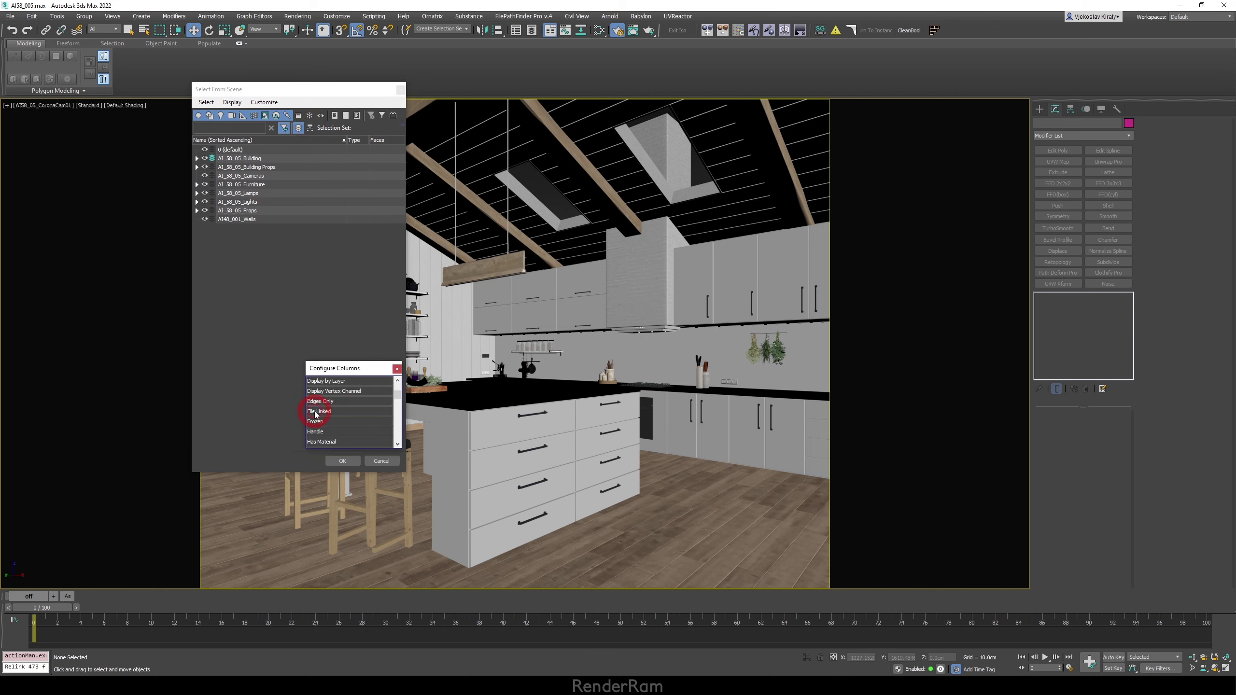
{"action": "left_click", "coordinate": [401, 263]}
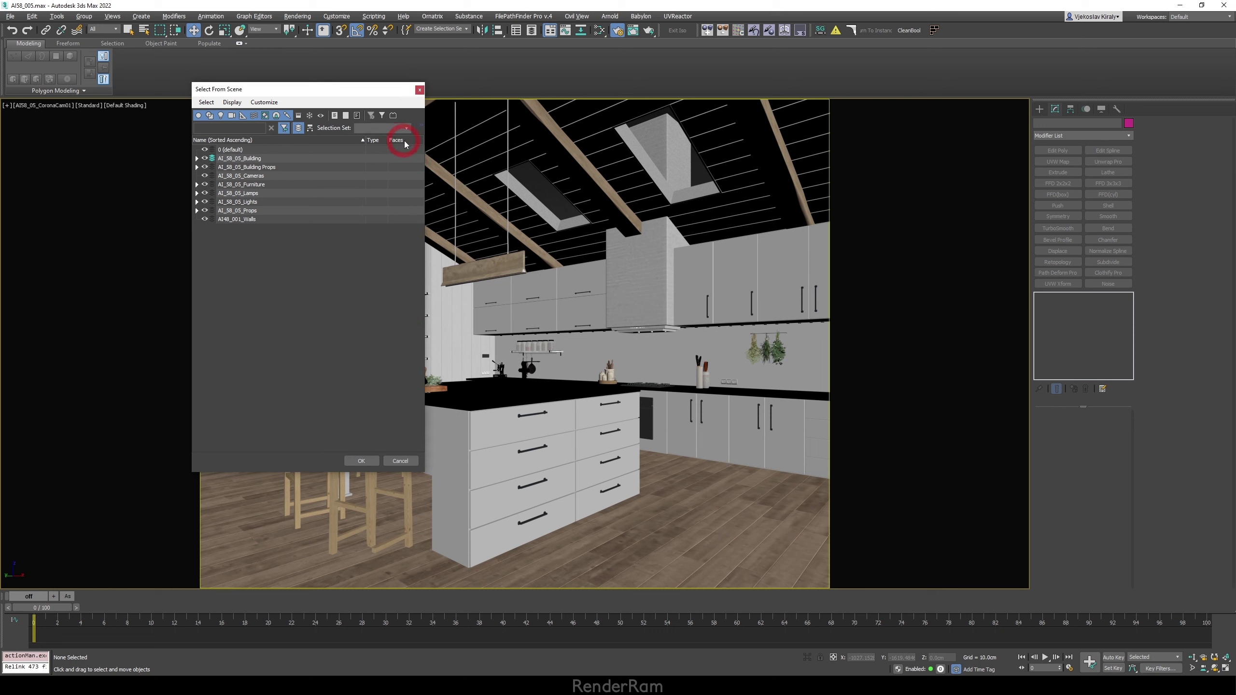
Select all entries in the scene list and sort them by face count, highest first, with the window widened to show the values
{"action": "key", "text": "ctrl+a"}
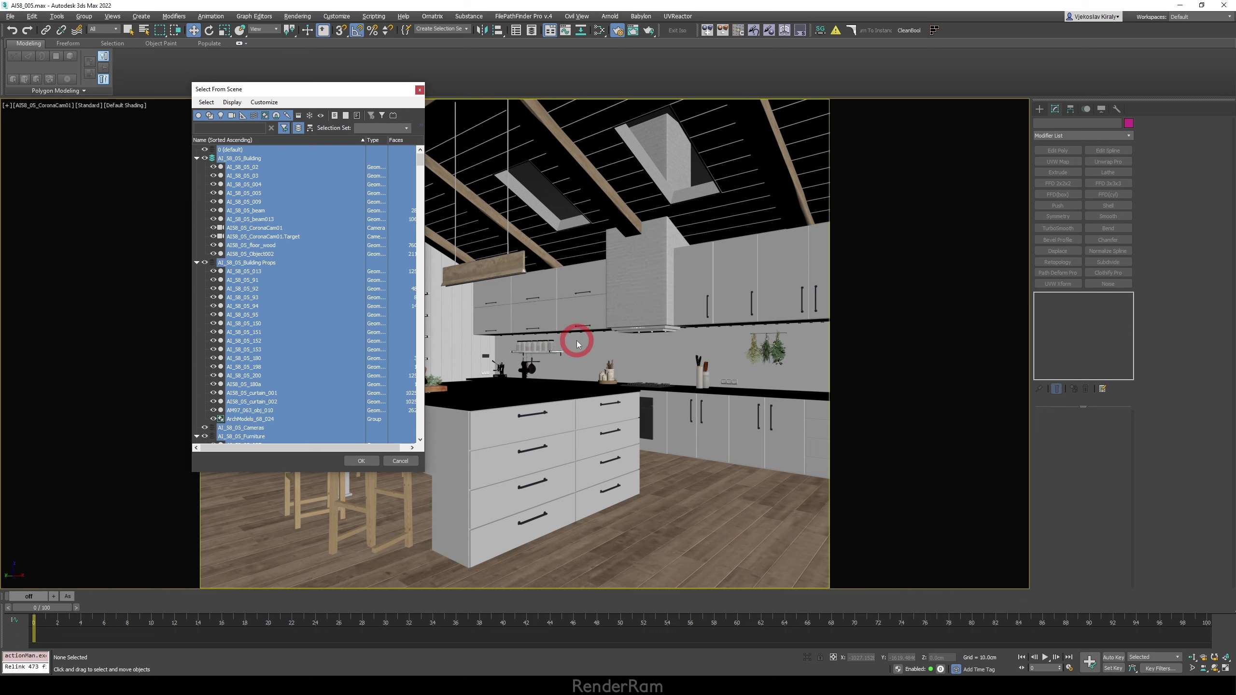
{"action": "left_click_drag", "start_coordinate": [425, 248], "coordinate": [509, 250]}
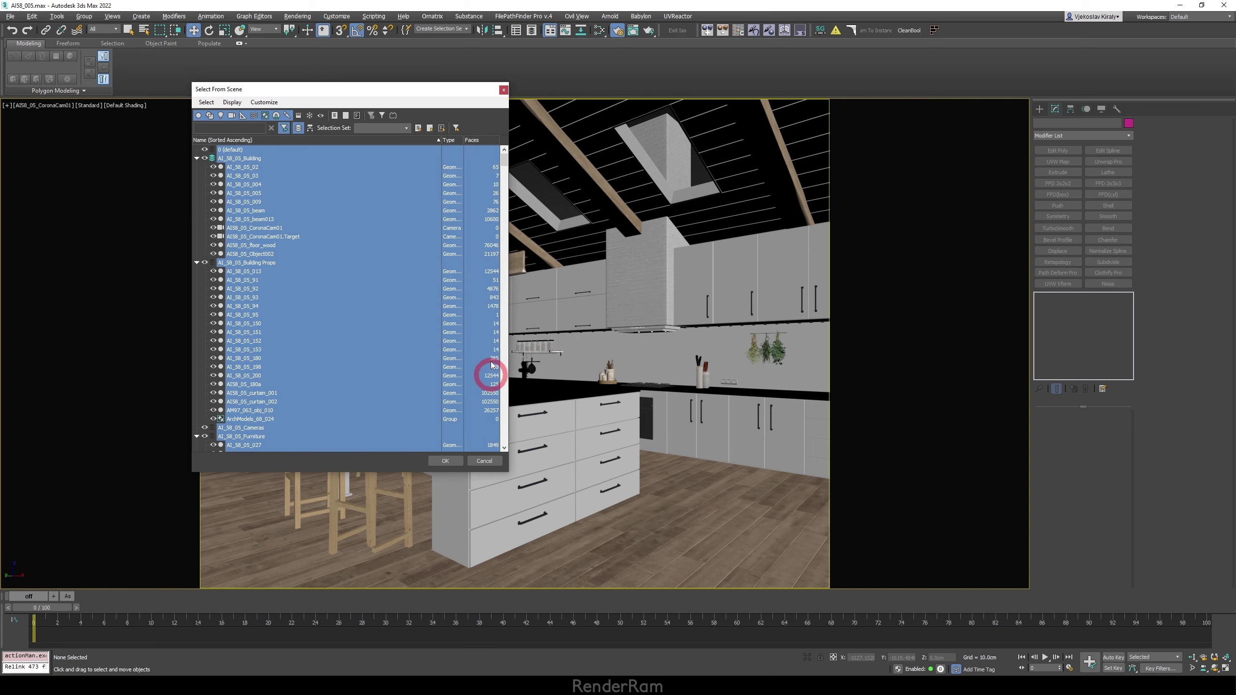
{"action": "left_click", "coordinate": [474, 140]}
{"action": "left_click", "coordinate": [480, 142]}
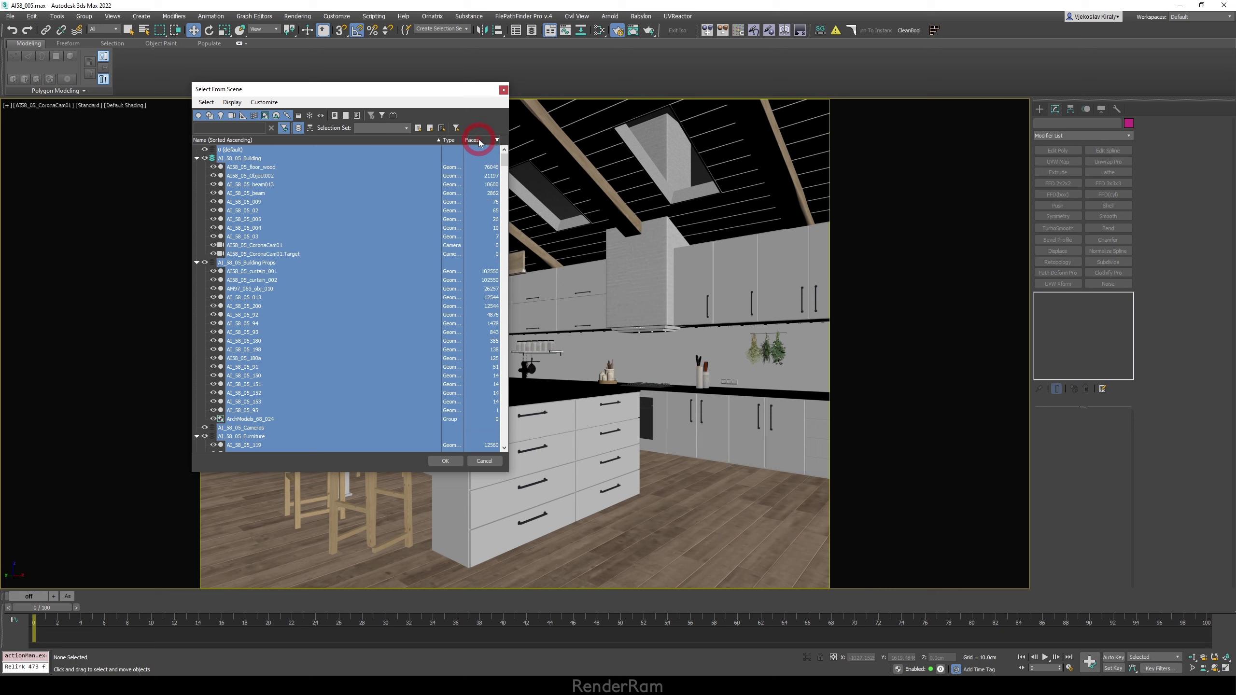